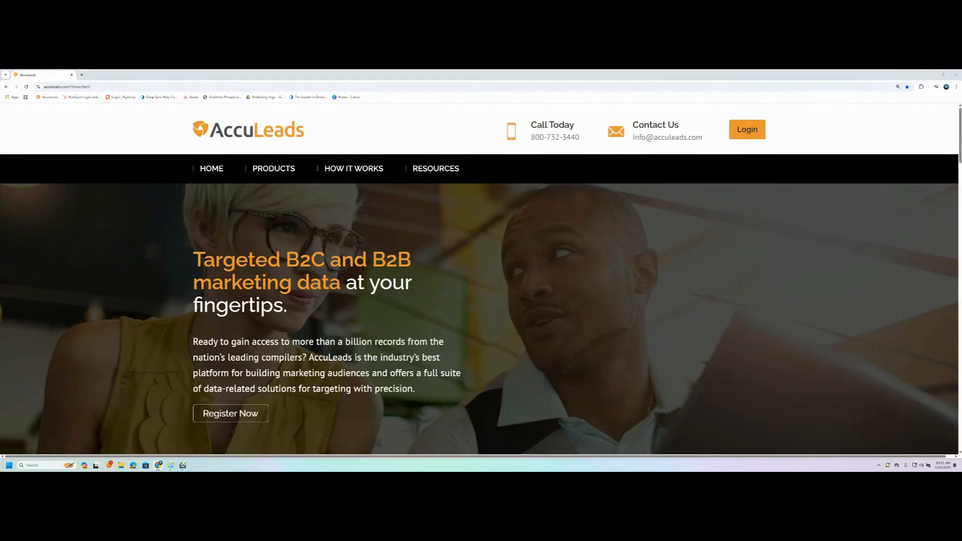
# Step: Open the AccuLeads login page, where the username and password are already filled in
pyautogui.click(752, 134)
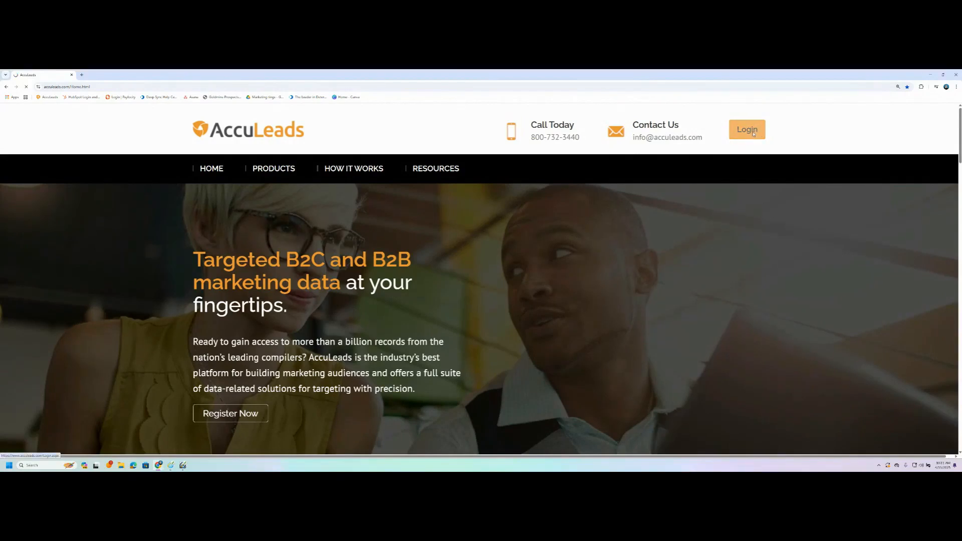
pyautogui.scroll(-1, 165, 361)
pyautogui.scroll(-2, 151, 370)
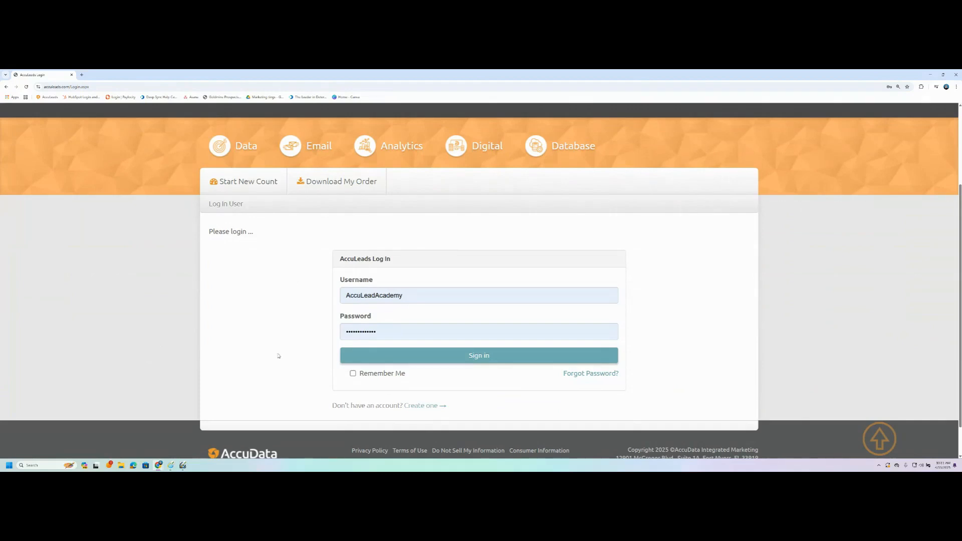
# Step: Sign in and scroll through the Consumer Data products such as Compact Consumer Plus, Acxiom and Epsilon
pyautogui.click(388, 356)
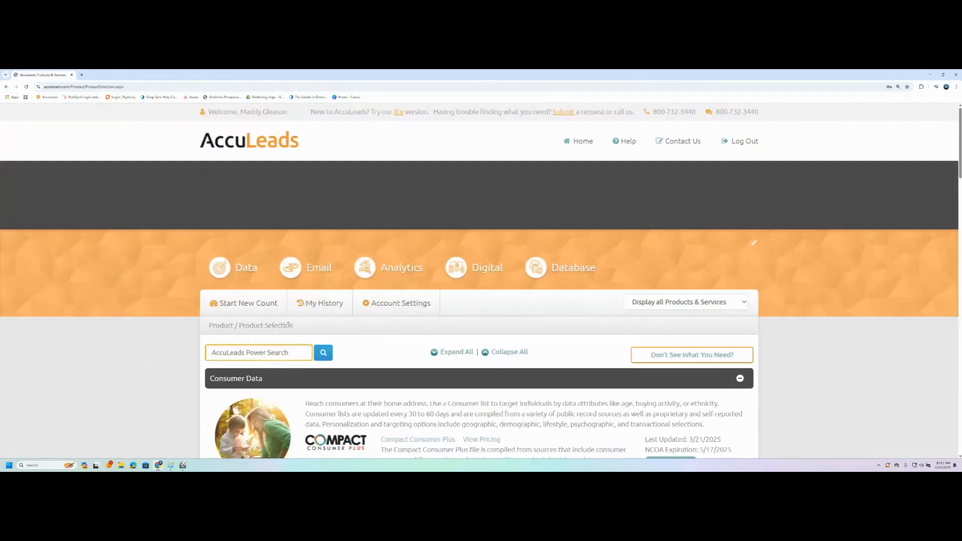
pyautogui.scroll(-2, 178, 356)
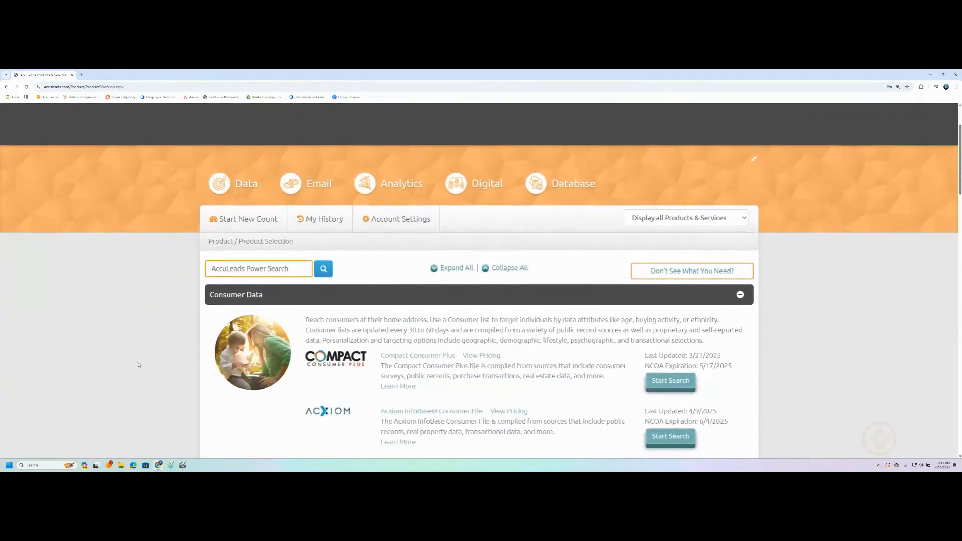
pyautogui.scroll(-1, 157, 342)
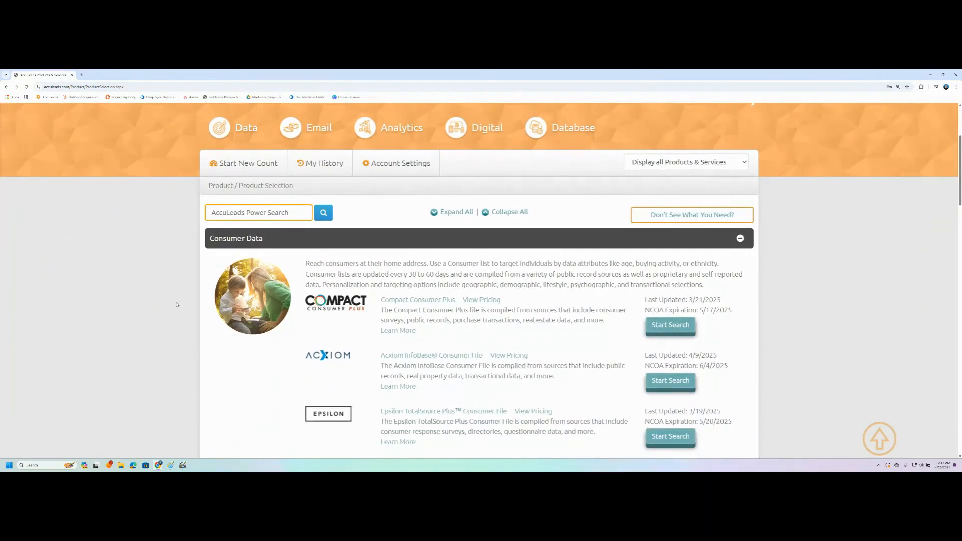
pyautogui.scroll(-5, 166, 307)
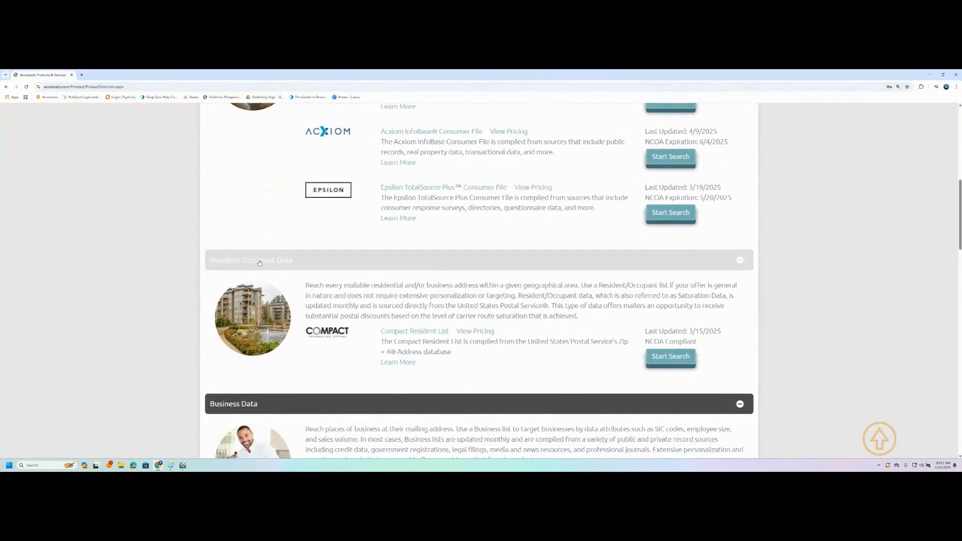
pyautogui.scroll(-8, 112, 336)
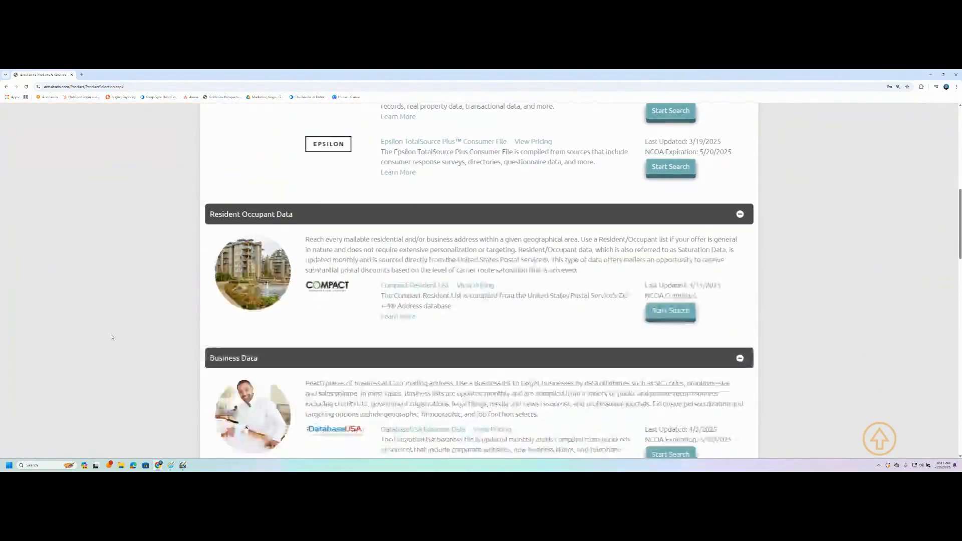
pyautogui.scroll(-2, 168, 333)
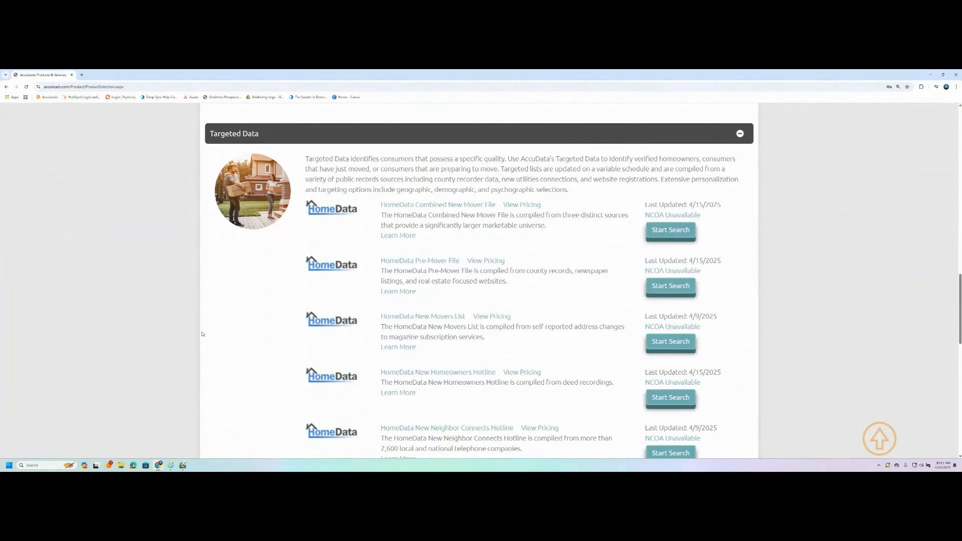
pyautogui.scroll(-10, 202, 334)
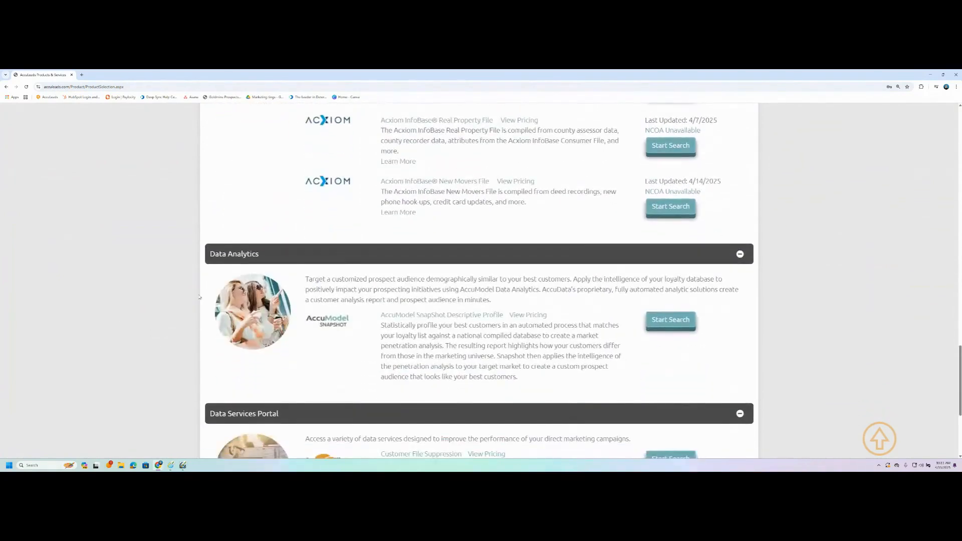
pyautogui.scroll(-4, 143, 335)
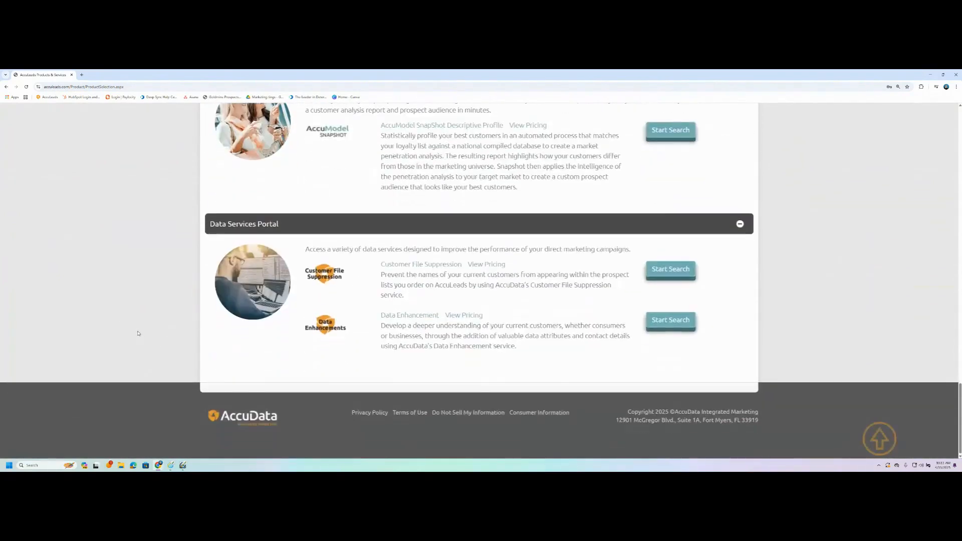
pyautogui.scroll(20, 122, 314)
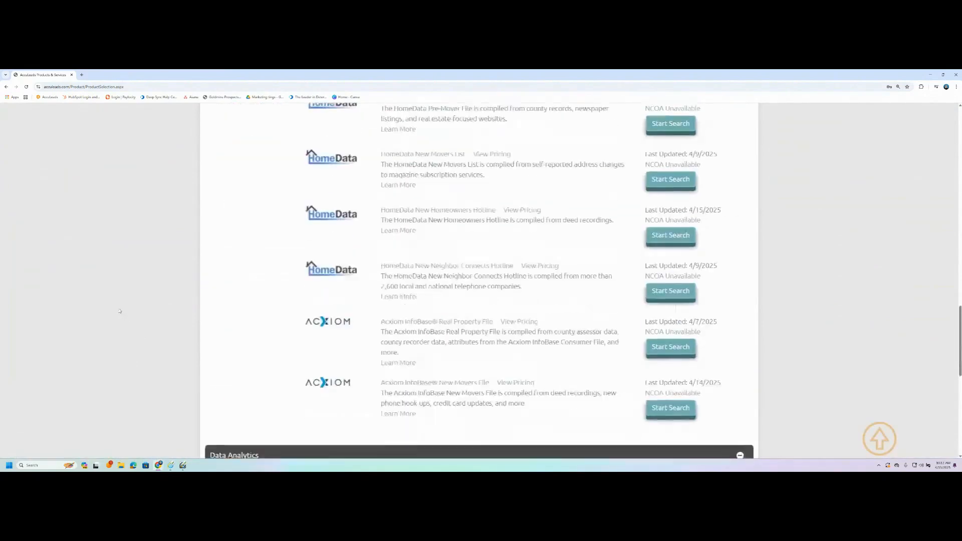
pyautogui.scroll(7, 118, 310)
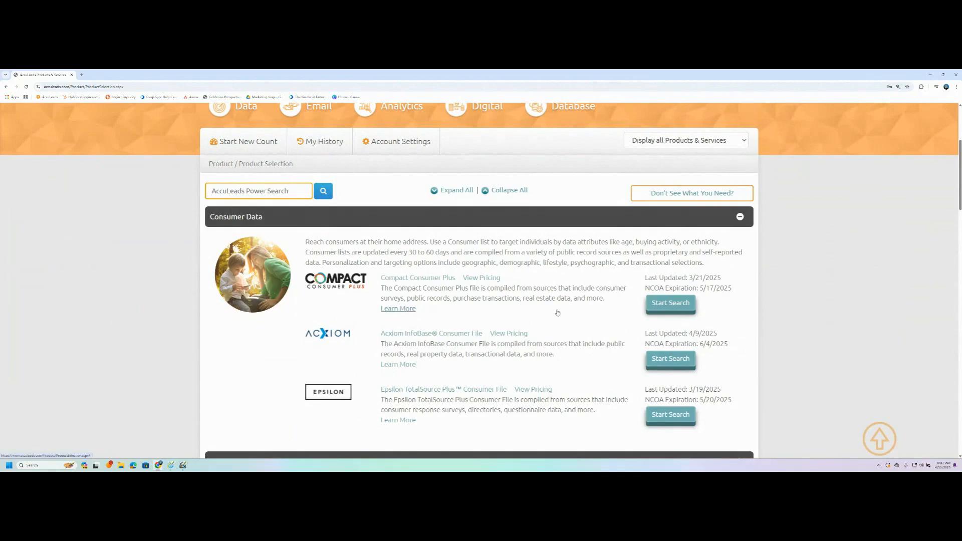
# Step: Start a search on Compact Consumer Plus and review the Geography Overview page
pyautogui.click(662, 306)
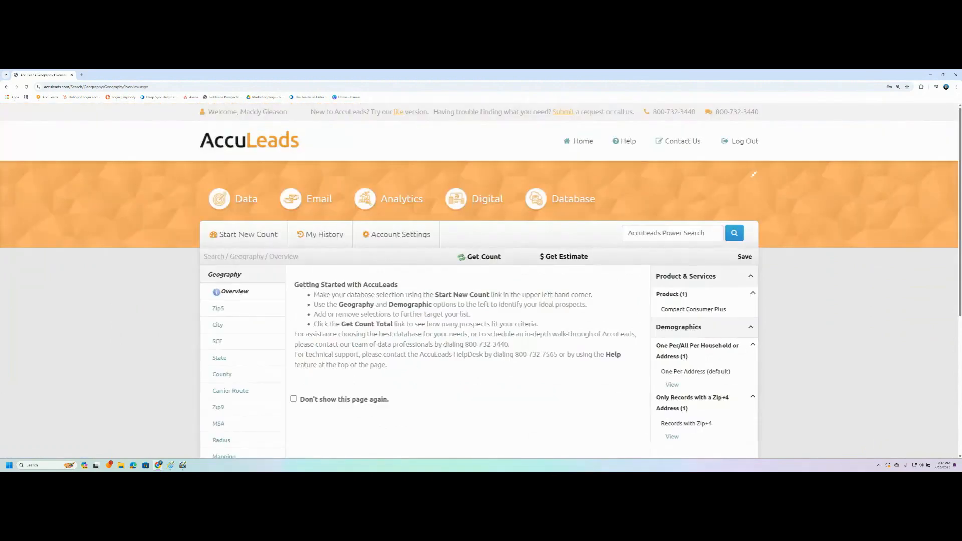
pyautogui.scroll(-1, 464, 365)
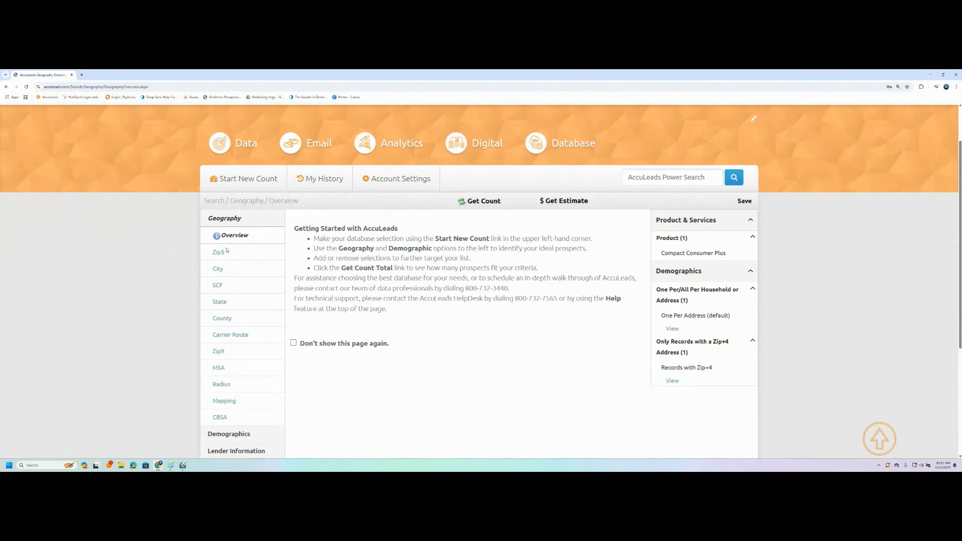
pyautogui.scroll(-1, 247, 345)
pyautogui.scroll(-3, 248, 344)
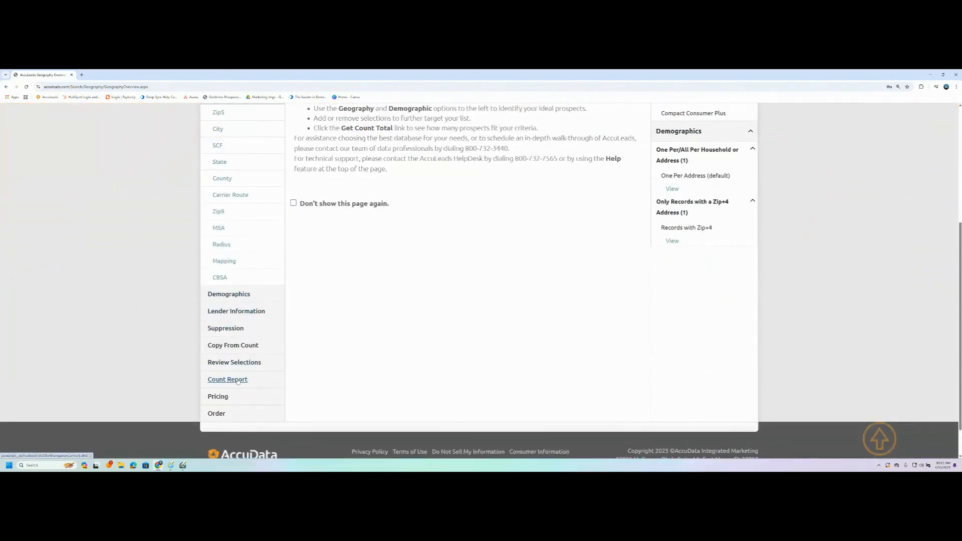
pyautogui.scroll(4, 344, 322)
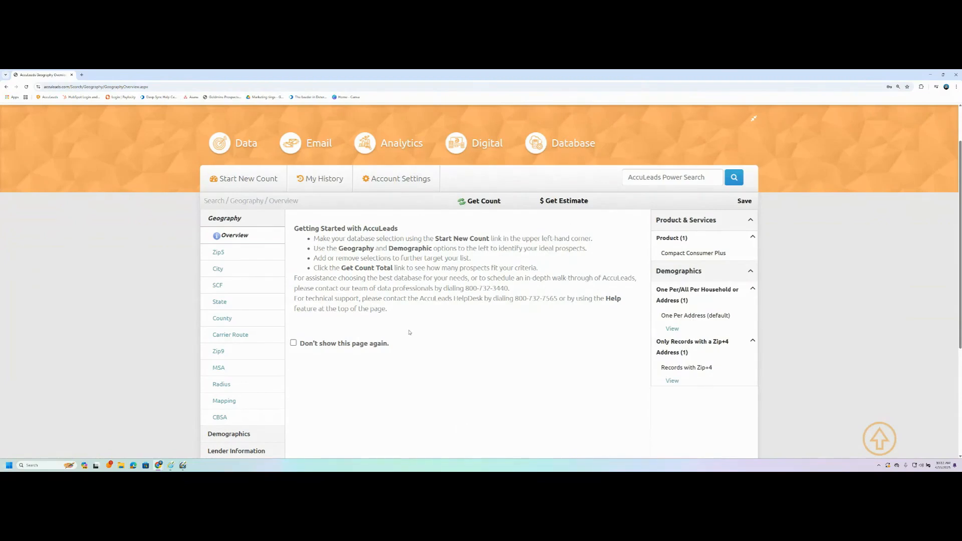
pyautogui.scroll(-1, 164, 277)
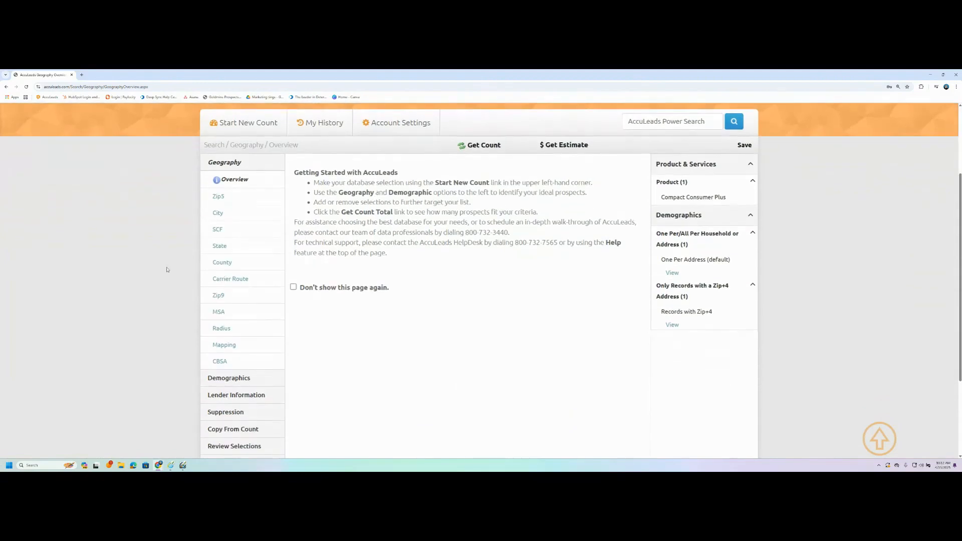
# Step: Open Zip5 geography and cancel the zip-file upload form to reach the Zip5 lookup
pyautogui.click(217, 196)
pyautogui.scroll(-3, 450, 369)
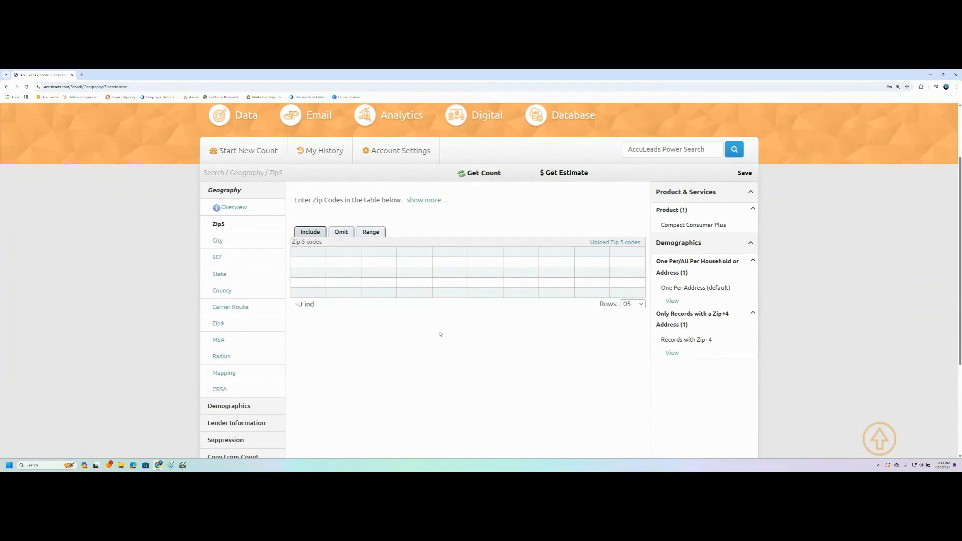
pyautogui.click(603, 244)
pyautogui.scroll(-1, 285, 293)
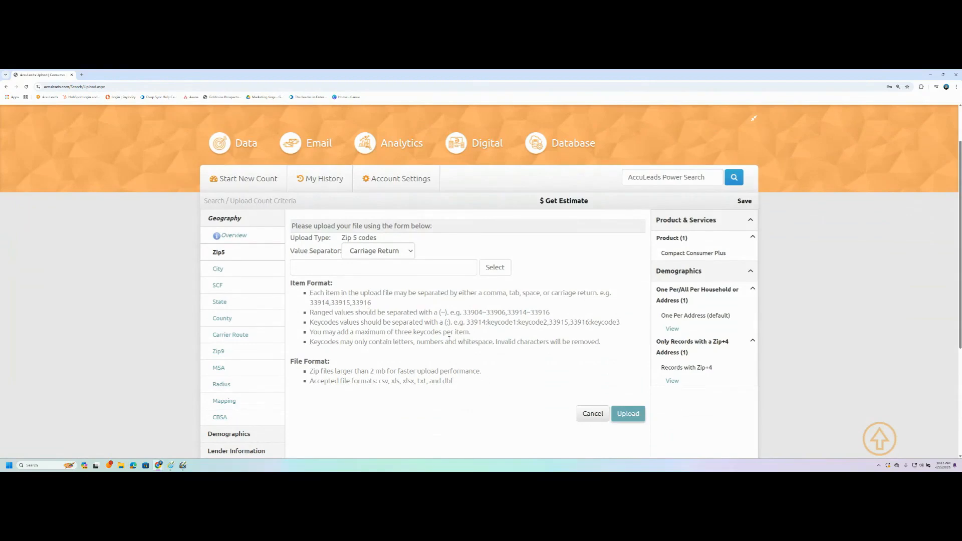
pyautogui.click(588, 413)
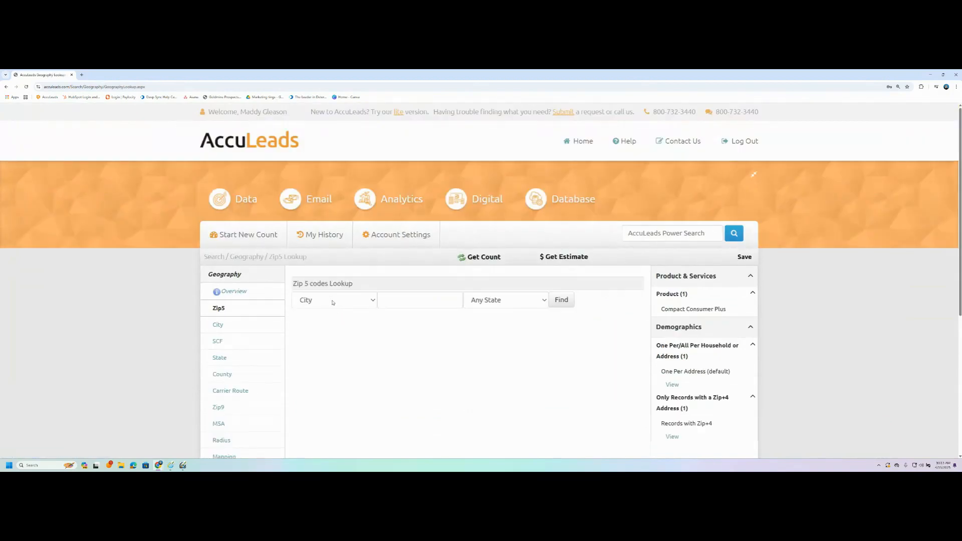
# Step: Look up zip codes by City for Fort Myers, Florida
pyautogui.click(332, 302)
pyautogui.click(337, 302)
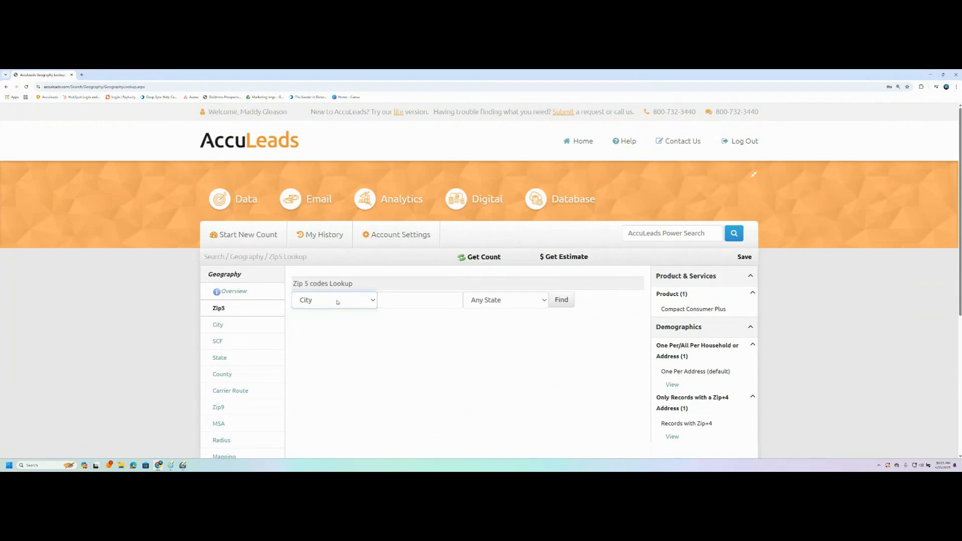
pyautogui.click(392, 299)
pyautogui.write('fort myers')
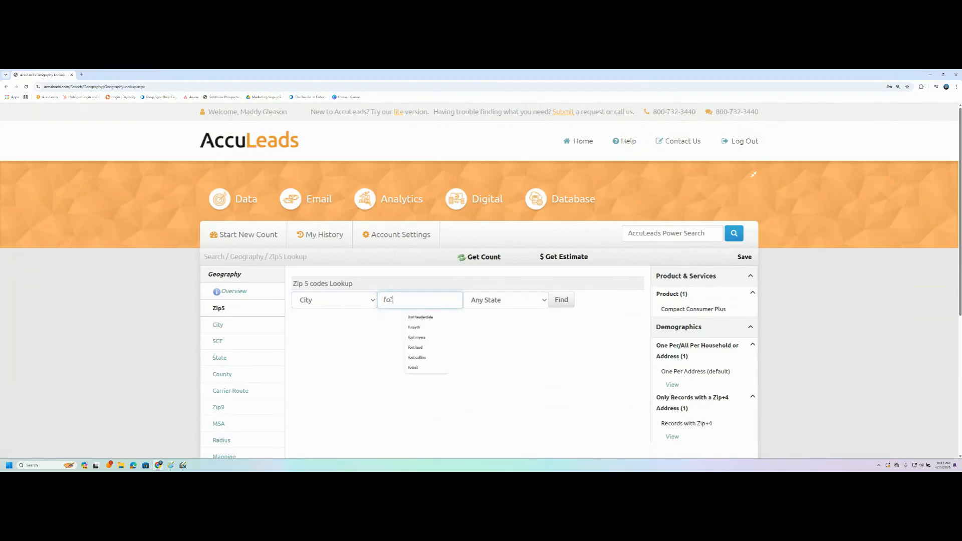
pyautogui.press('Tab')
pyautogui.press('f')
pyautogui.press('Tab')
pyautogui.press('Return')
pyautogui.scroll(-1, 307, 333)
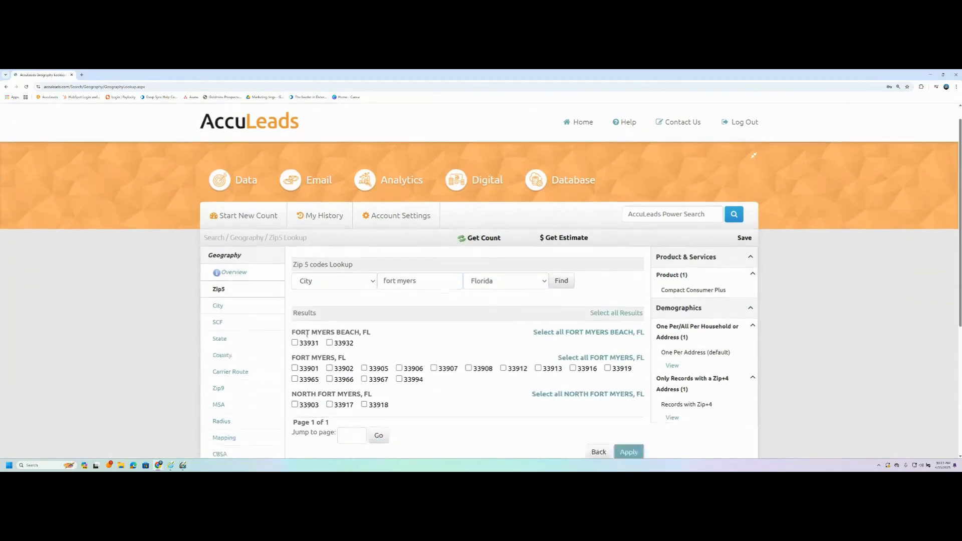
pyautogui.scroll(-1, 307, 333)
# Step: Check zip 33919 and select all fourteen FORT MYERS, FL zip codes
pyautogui.moveTo(292, 295); pyautogui.dragTo(334, 296)
pyautogui.click(487, 403)
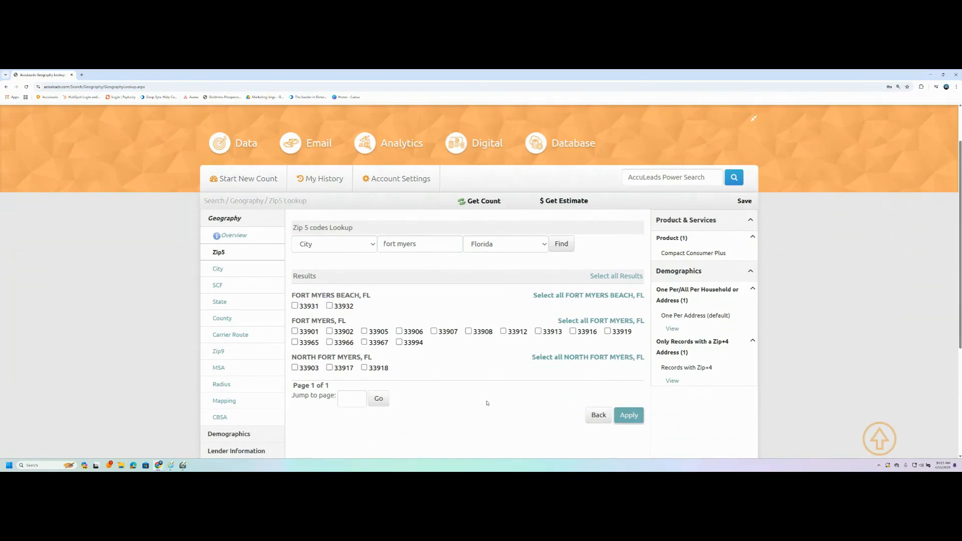
pyautogui.click(607, 331)
pyautogui.click(571, 321)
pyautogui.scroll(-2, 606, 245)
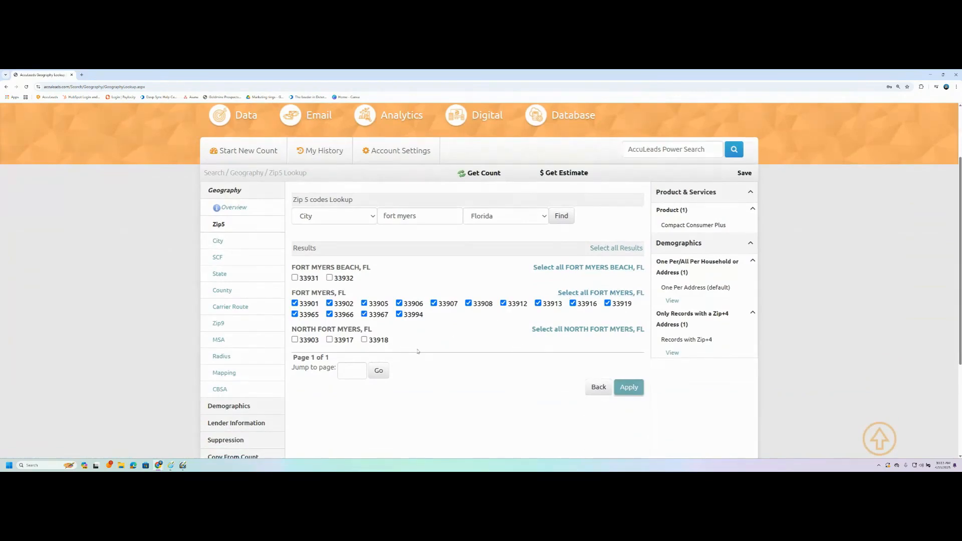
pyautogui.click(592, 295)
pyautogui.scroll(-2, 474, 343)
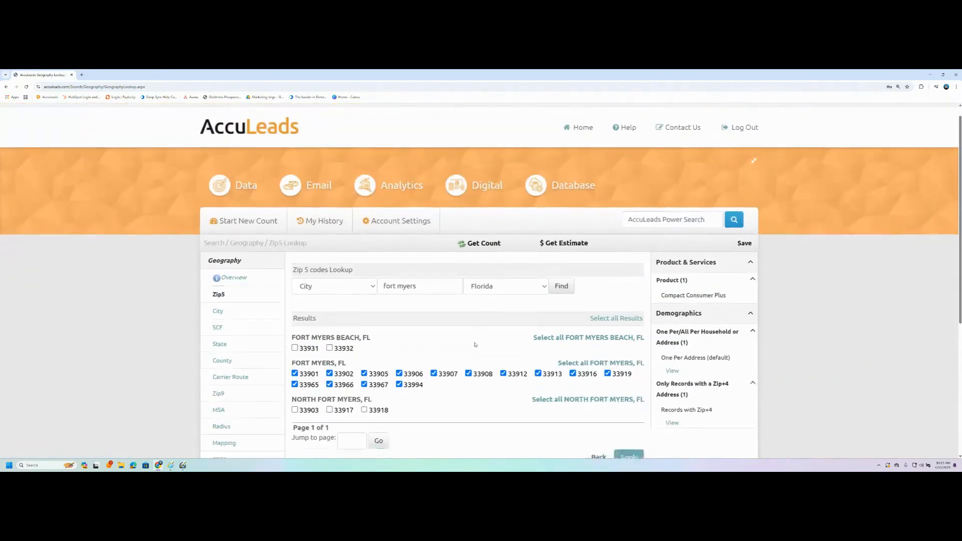
# Step: Add the checked zips, enter 33919 in the Zip5 grid, then clear the grid entirely
pyautogui.click(624, 388)
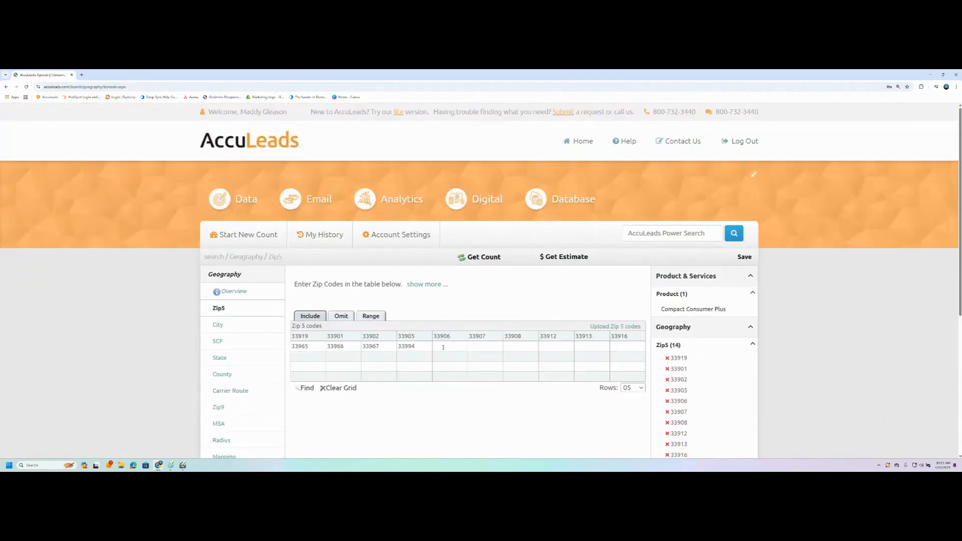
pyautogui.click(340, 388)
pyautogui.write('33919')
pyautogui.press('Tab')
pyautogui.click(490, 423)
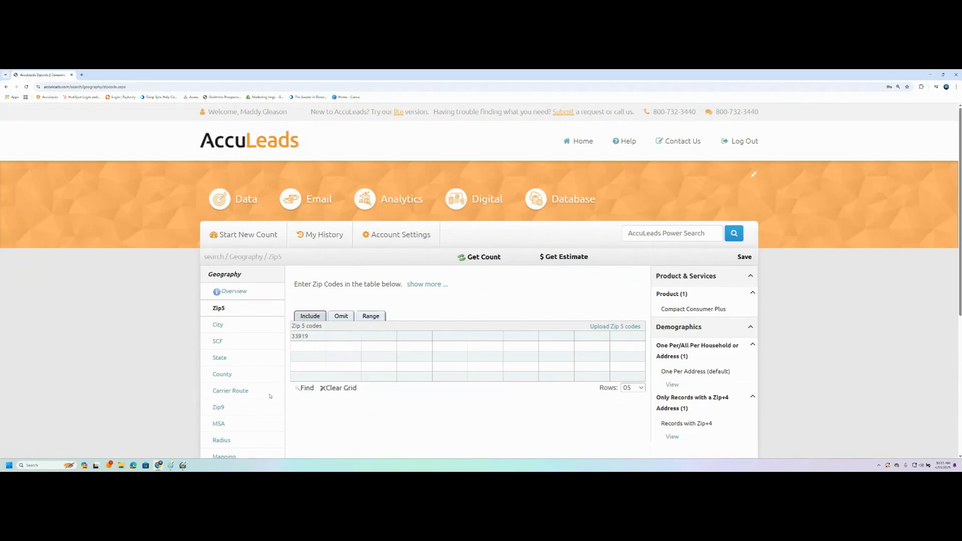
pyautogui.scroll(-2, 284, 331)
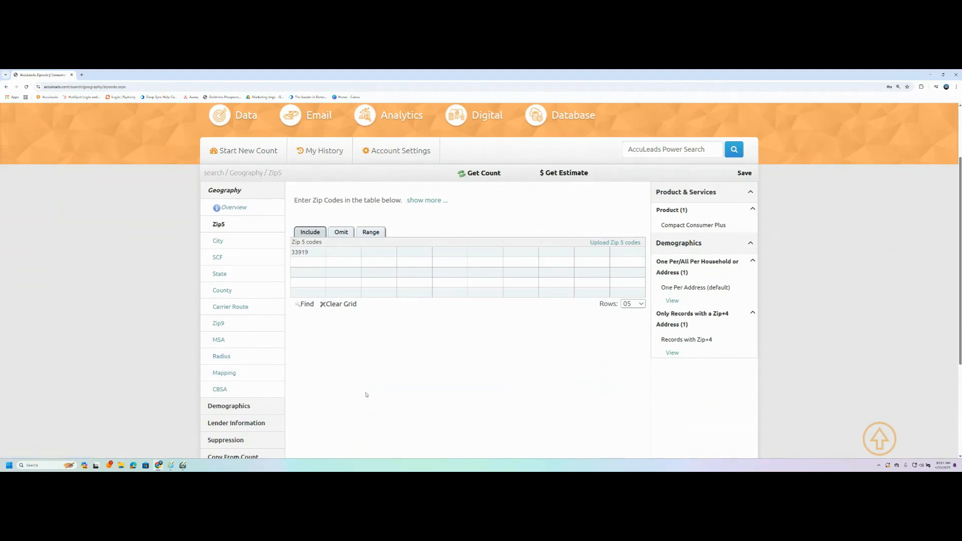
pyautogui.click(318, 251)
pyautogui.click(332, 303)
pyautogui.click(223, 357)
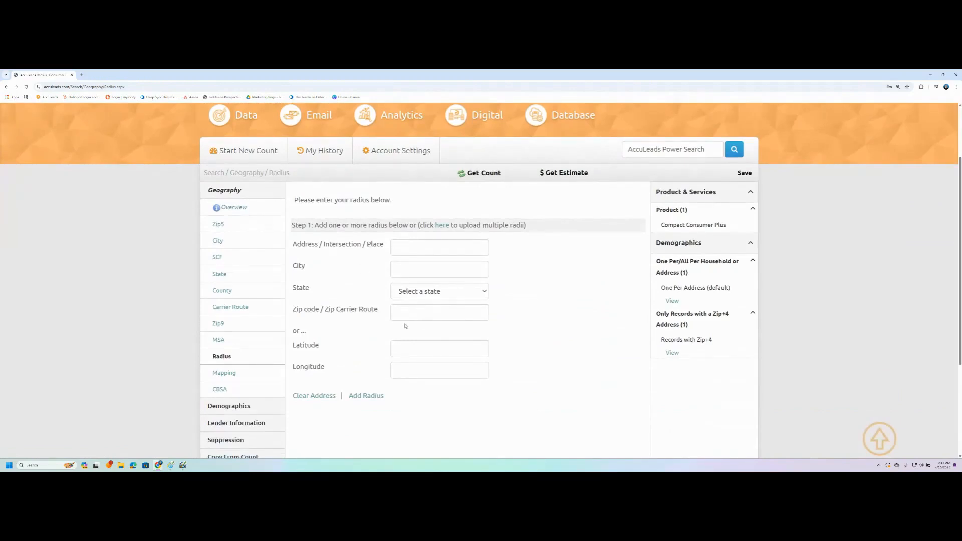
pyautogui.click(400, 246)
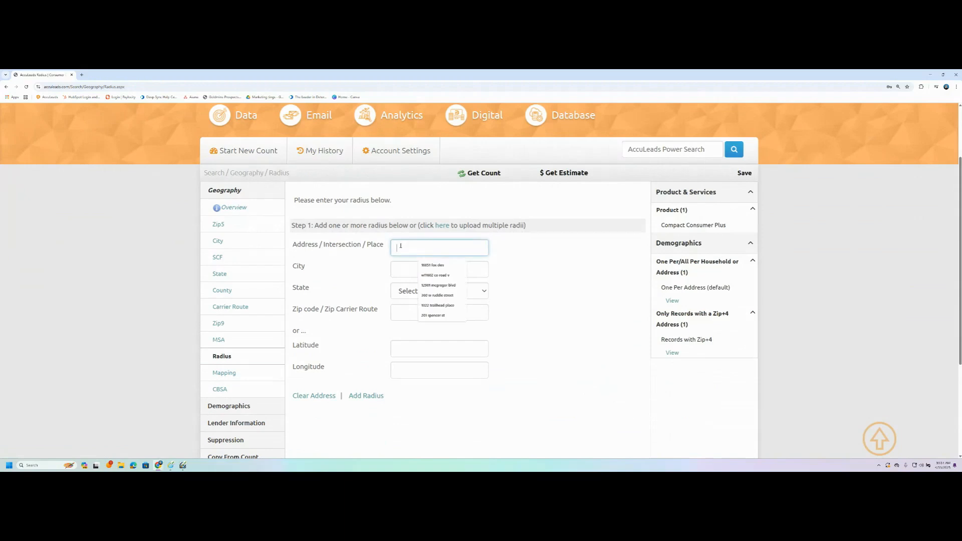
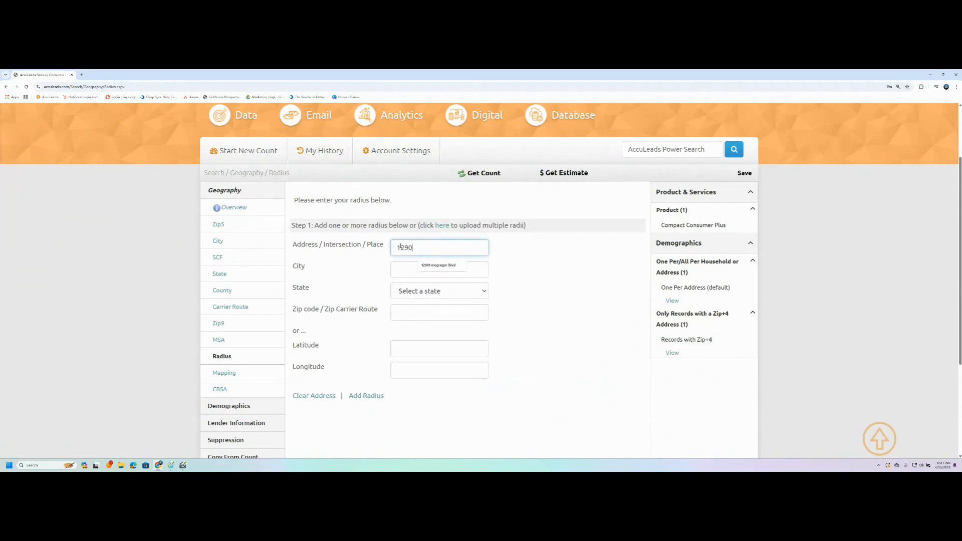
pyautogui.press('Down')
pyautogui.press('Tab')
pyautogui.write('fort myeres')
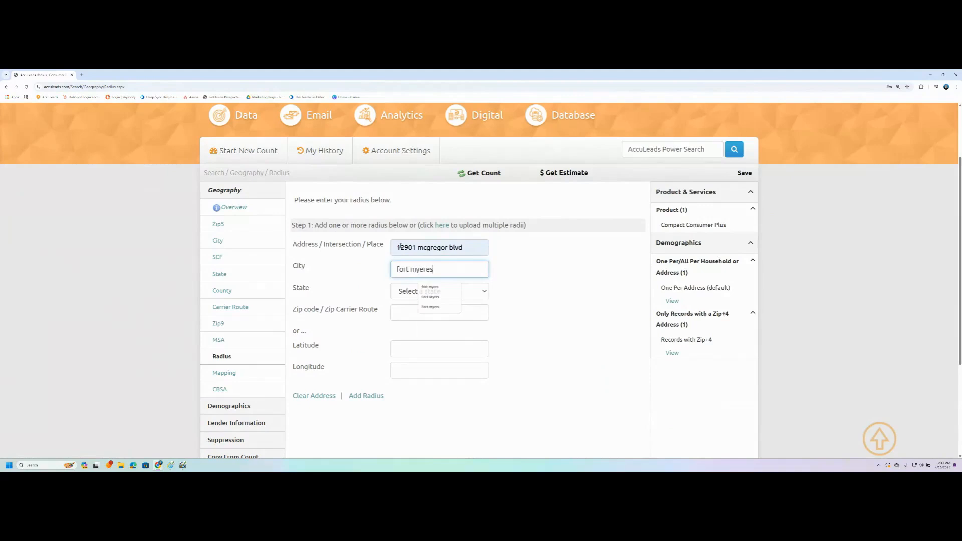
pyautogui.press('Tab')
pyautogui.press('f')
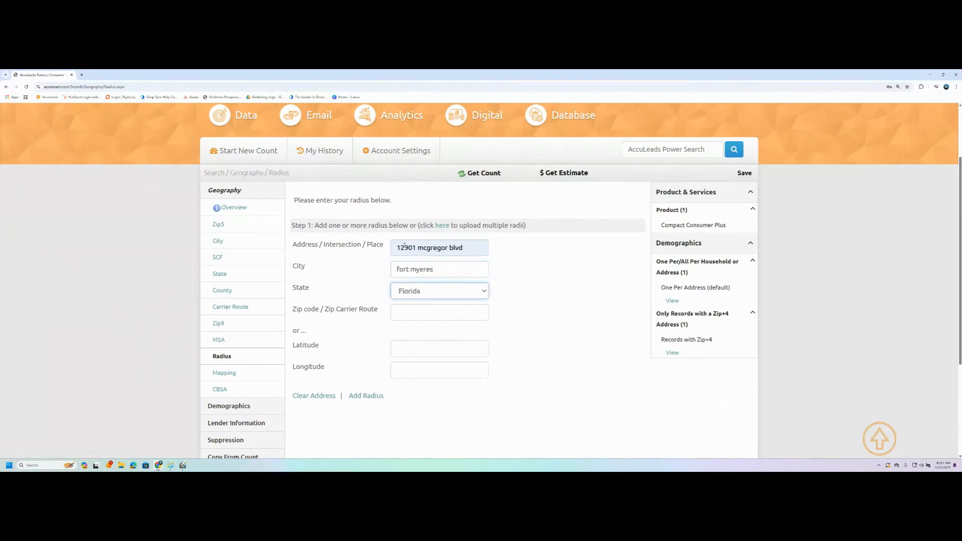
# Step: Fix the city spelling to Fort Myers, enter zip 33919, and add the radius
pyautogui.click(456, 271)
pyautogui.press('Left')
pyautogui.press('BackSpace')
pyautogui.click(474, 315)
pyautogui.write('33919')
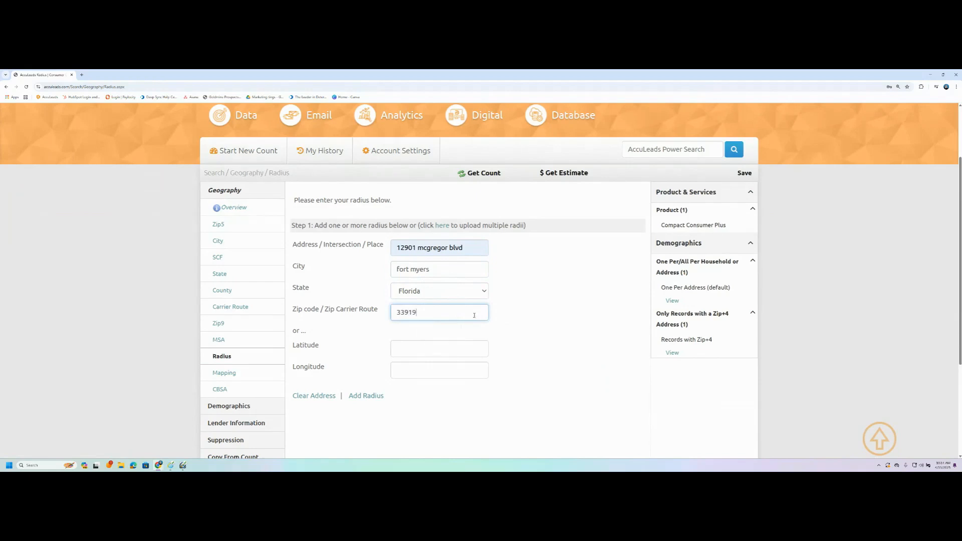
pyautogui.click(384, 398)
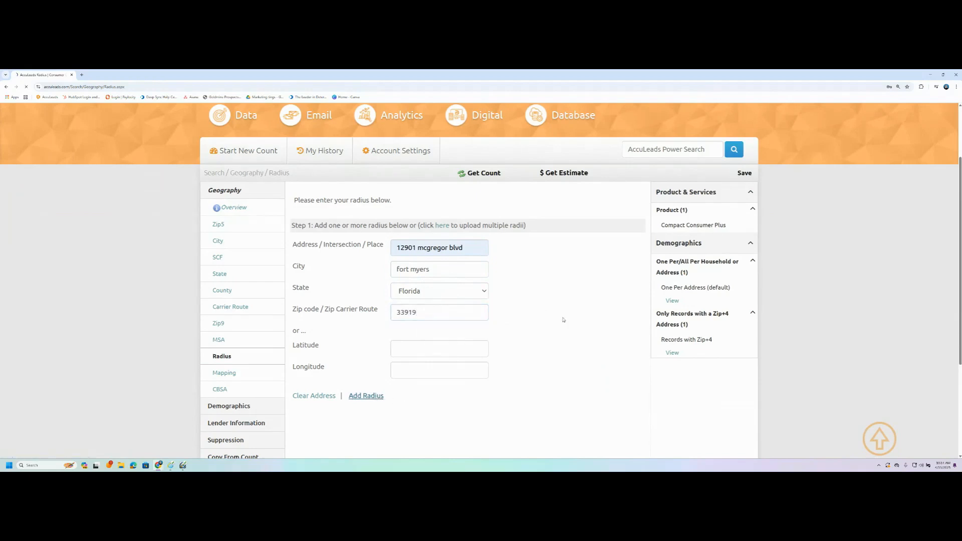
pyautogui.scroll(-3, 351, 310)
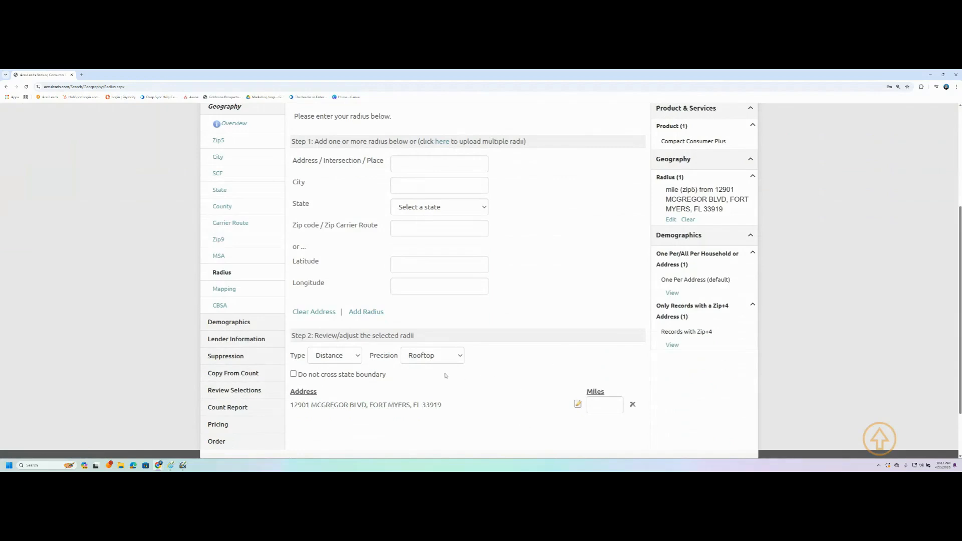
# Step: Keep the radius within the state, with 5 max miles and Quantity type of 5000 records
pyautogui.click(294, 374)
pyautogui.click(591, 407)
pyautogui.write('5')
pyautogui.click(515, 378)
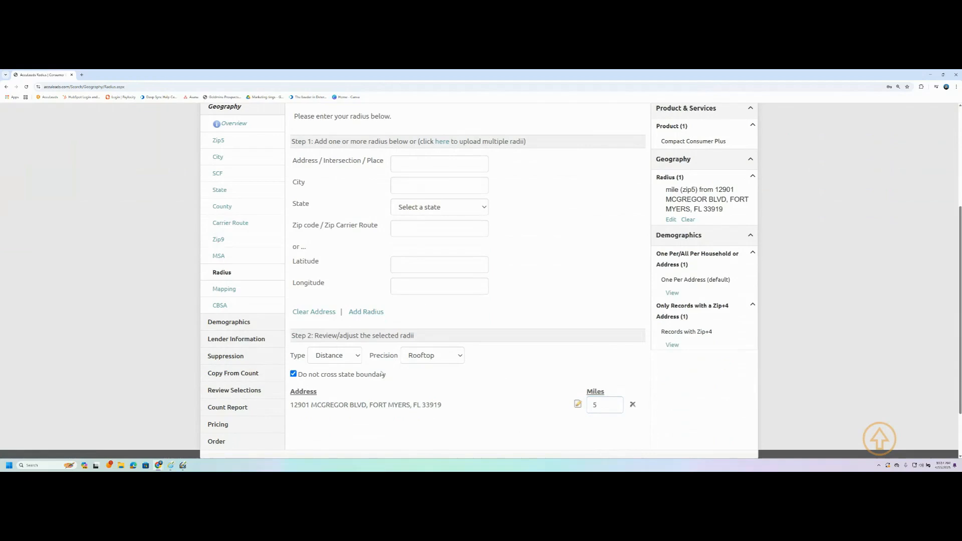
pyautogui.click(345, 360)
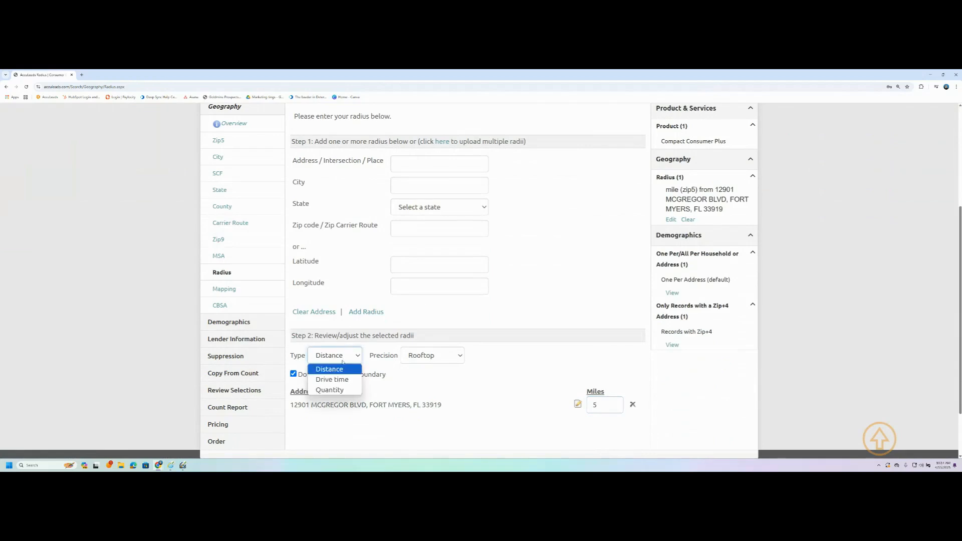
pyautogui.click(343, 390)
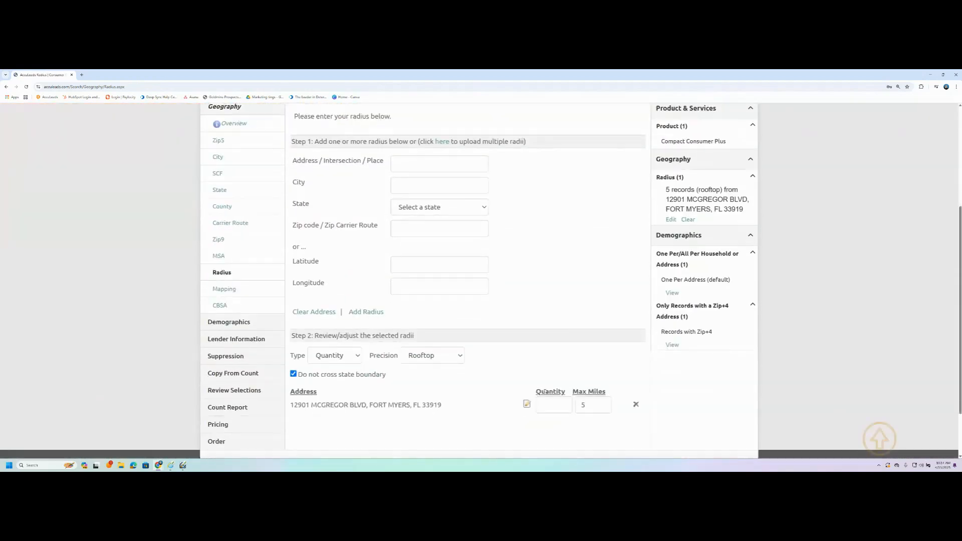
pyautogui.click(544, 407)
pyautogui.write('5000')
pyautogui.click(527, 383)
# Step: Get the count and review the 5,000-record result
pyautogui.scroll(3, 468, 406)
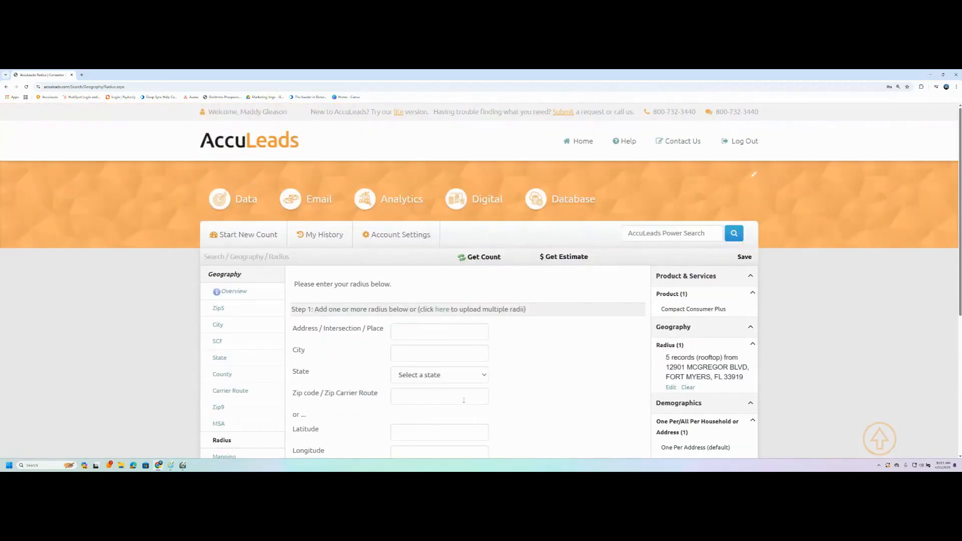
pyautogui.click(491, 258)
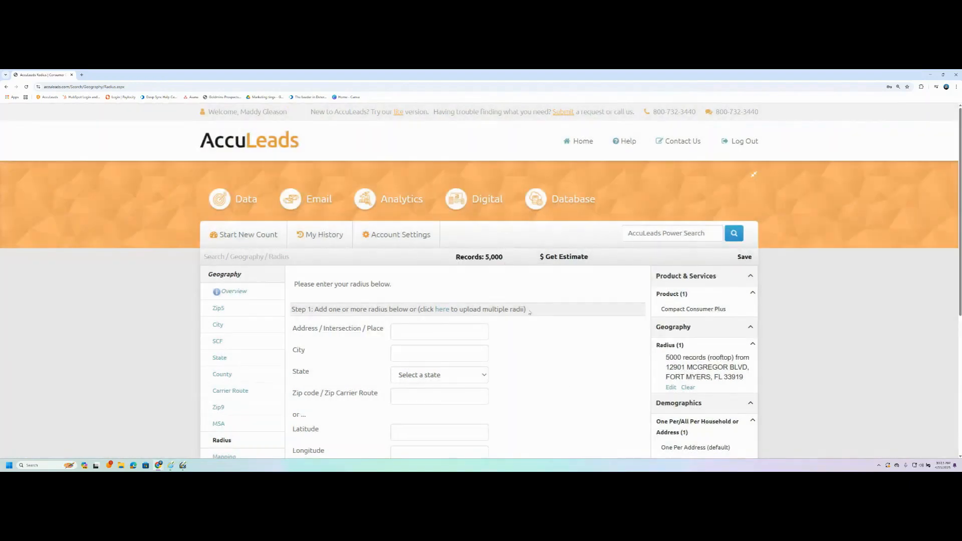
pyautogui.scroll(-5, 530, 312)
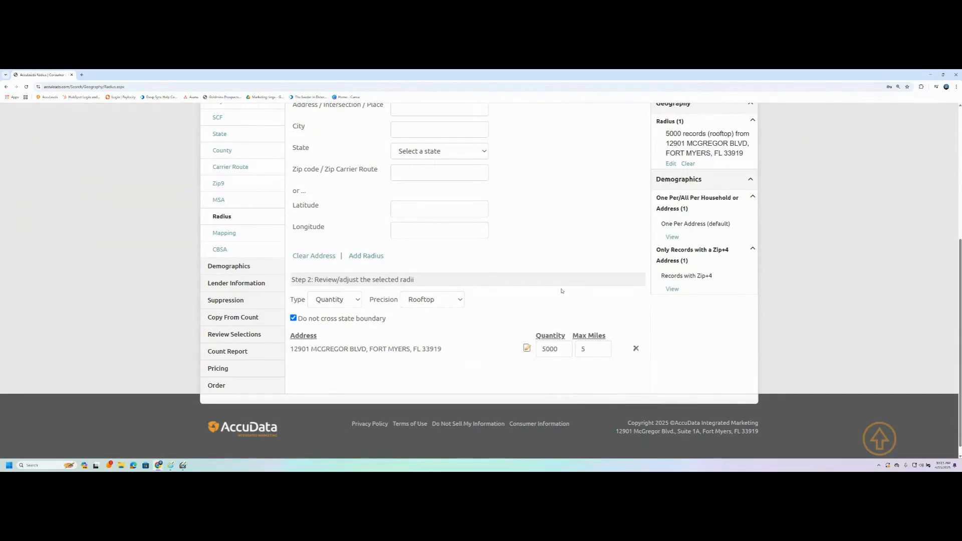
pyautogui.scroll(4, 477, 212)
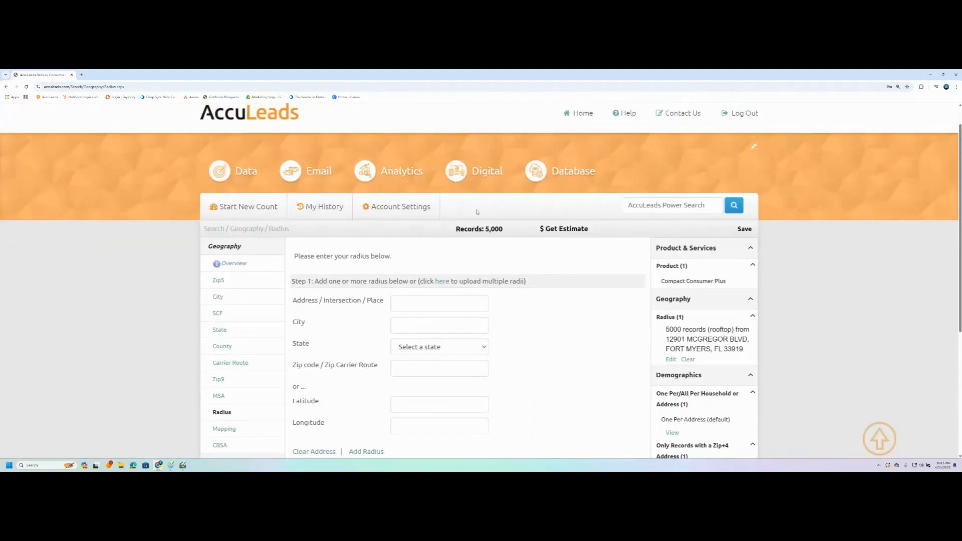
pyautogui.scroll(-3, 564, 332)
# Step: Delete the McGregor Blvd radius and enter zip 33919 in the Zip5 include grid
pyautogui.click(637, 377)
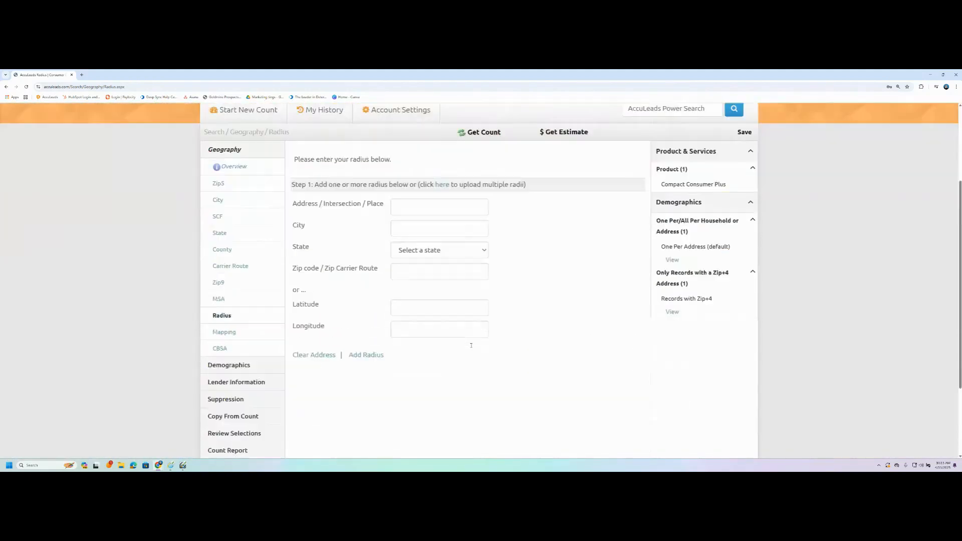
pyautogui.click(215, 170)
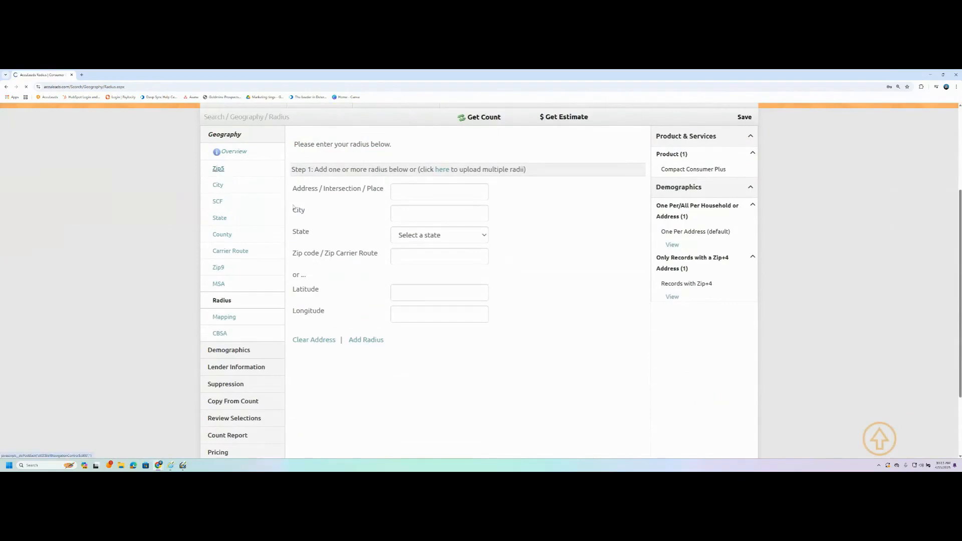
pyautogui.click(309, 334)
pyautogui.write('33919')
pyautogui.press('Tab')
pyautogui.scroll(-3, 246, 338)
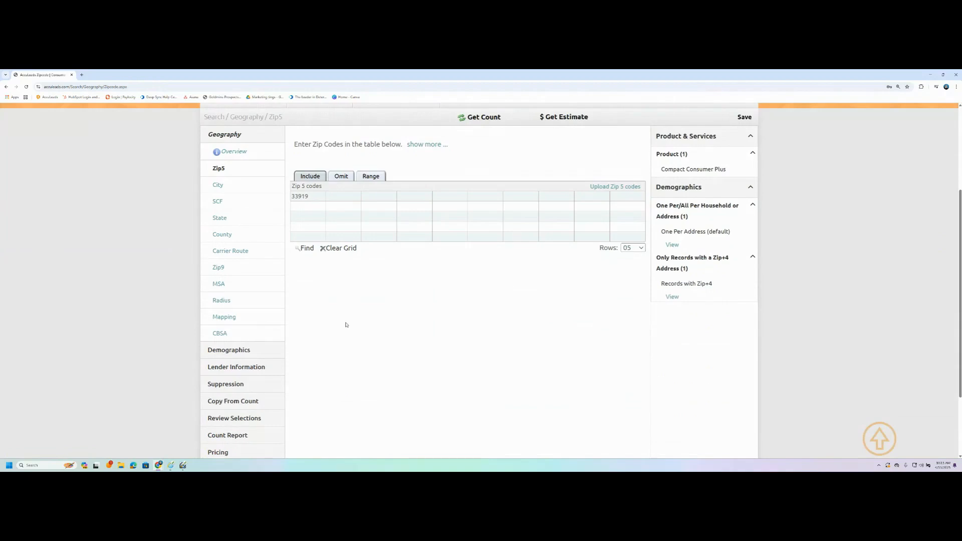
# Step: Open Demographics and scroll to the Age section's Individual 2-Year Age Bands options
pyautogui.click(246, 352)
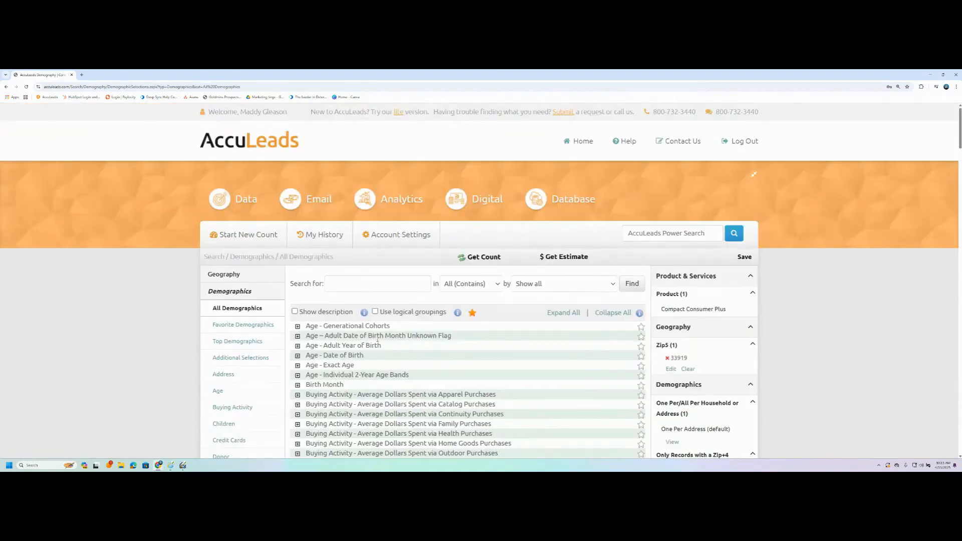
pyautogui.scroll(-2, 343, 296)
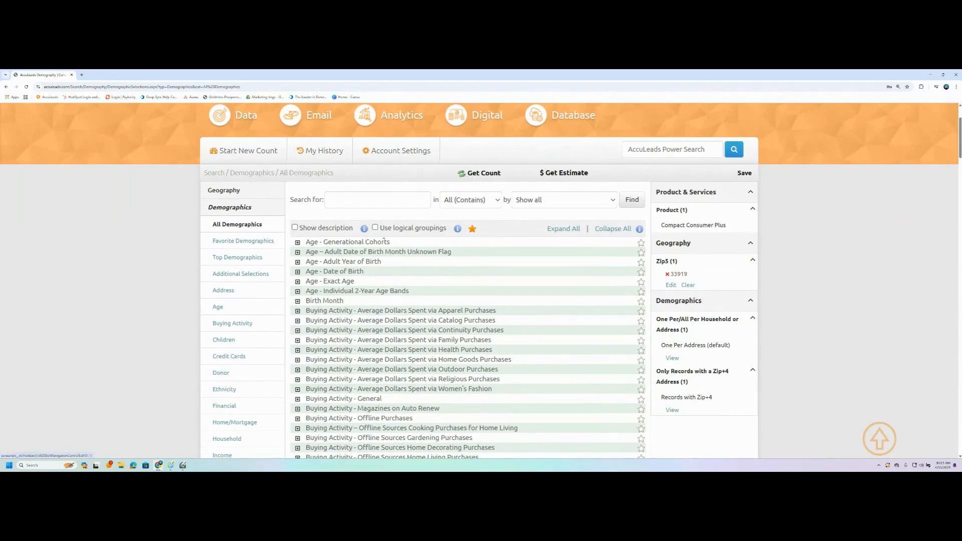
pyautogui.scroll(-1, 405, 270)
pyautogui.scroll(-5, 404, 271)
pyautogui.moveTo(960, 170)
pyautogui.mouseDown()
pyautogui.moveTo(959, 450)
pyautogui.moveTo(960, 150)
pyautogui.moveTo(960, 167)
pyautogui.mouseUp()
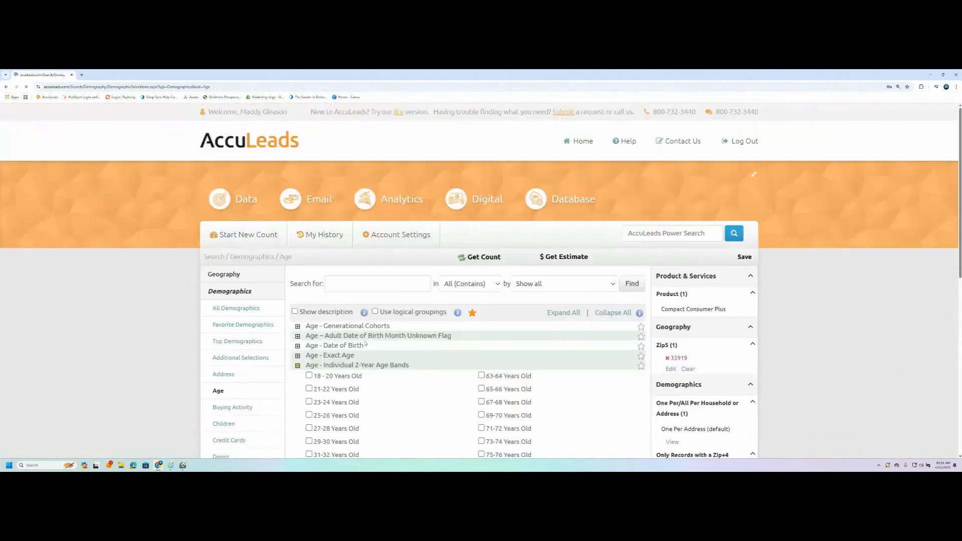
# Step: Select every 2-year age band from 18–20 through 100+, excluding the Unknown band
pyautogui.scroll(-5, 365, 339)
pyautogui.scroll(-1, 392, 350)
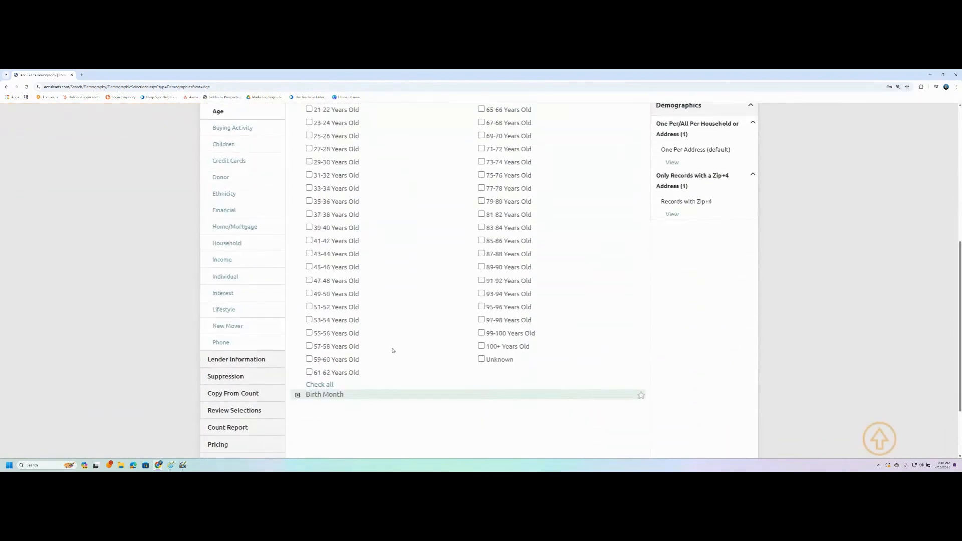
pyautogui.scroll(2, 393, 349)
pyautogui.click(309, 152)
pyautogui.click(309, 165)
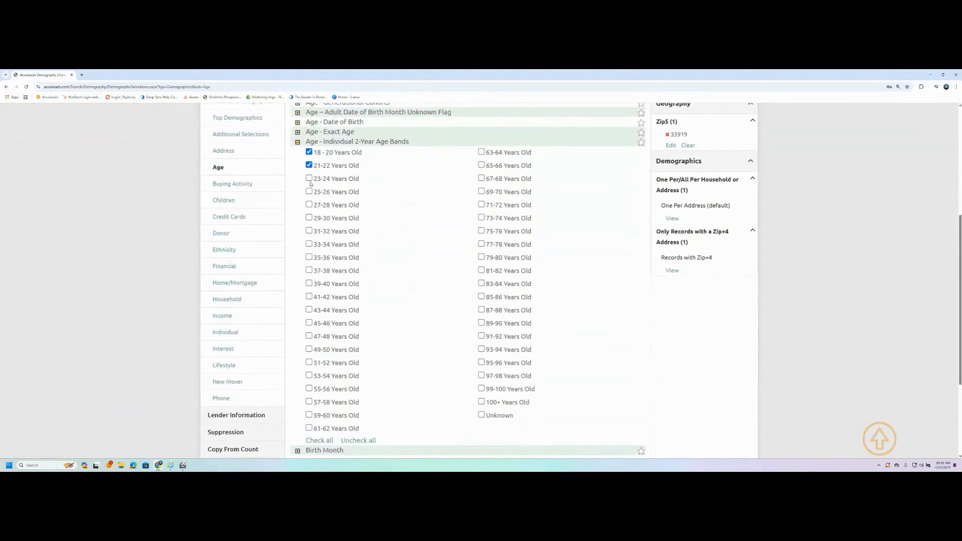
pyautogui.click(309, 178)
pyautogui.click(308, 191)
pyautogui.click(319, 440)
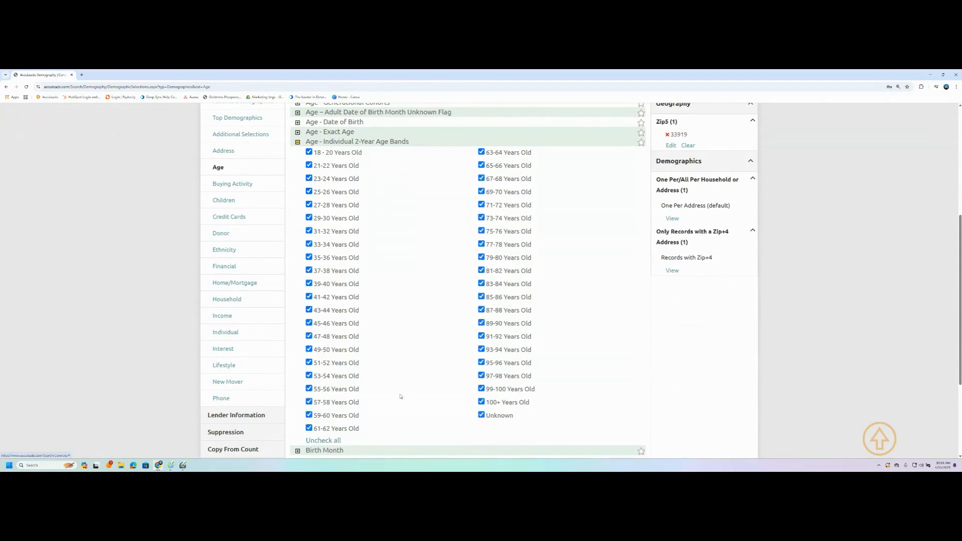
pyautogui.click(481, 415)
# Step: Review the 42 chosen age bands, then move to the Income demographics
pyautogui.click(298, 143)
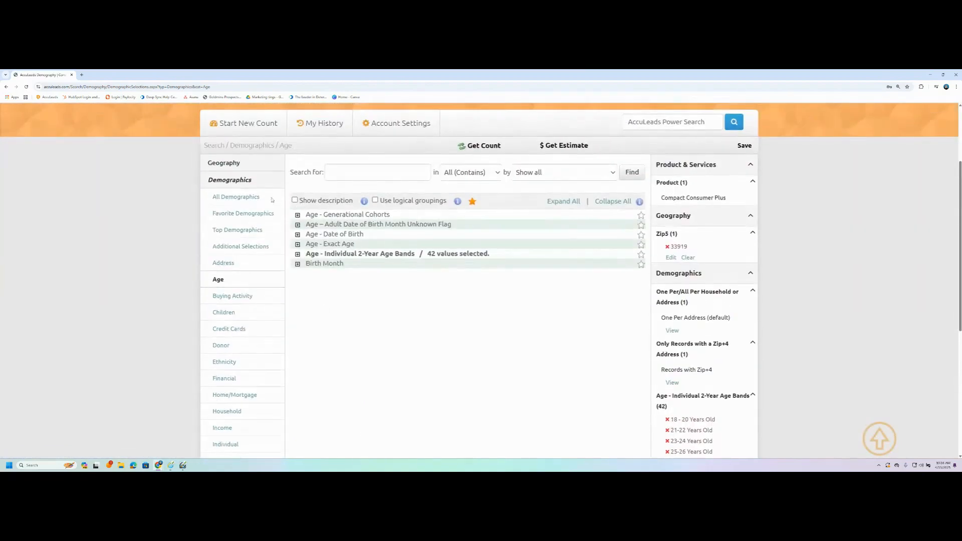
pyautogui.click(297, 254)
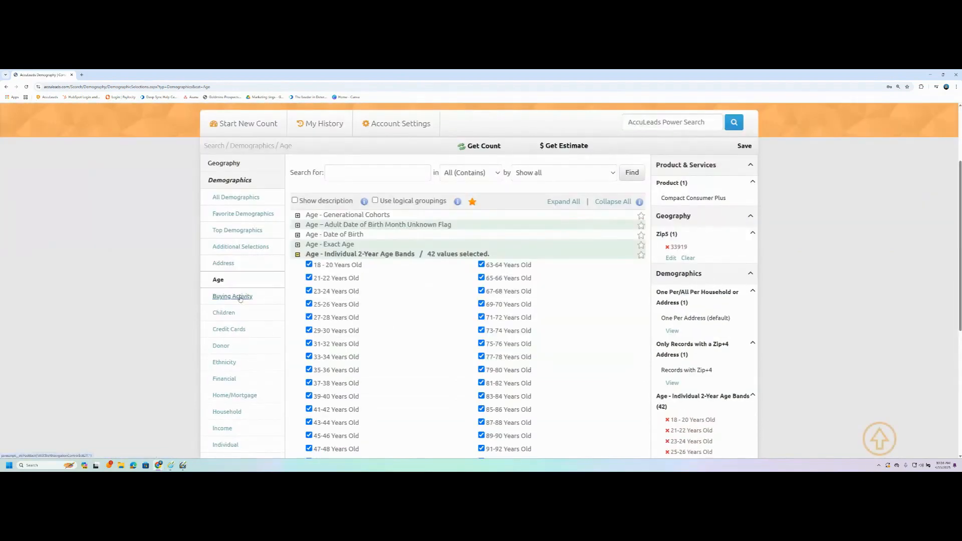
pyautogui.scroll(-2, 586, 287)
pyautogui.scroll(2, 626, 295)
pyautogui.scroll(-3, 706, 312)
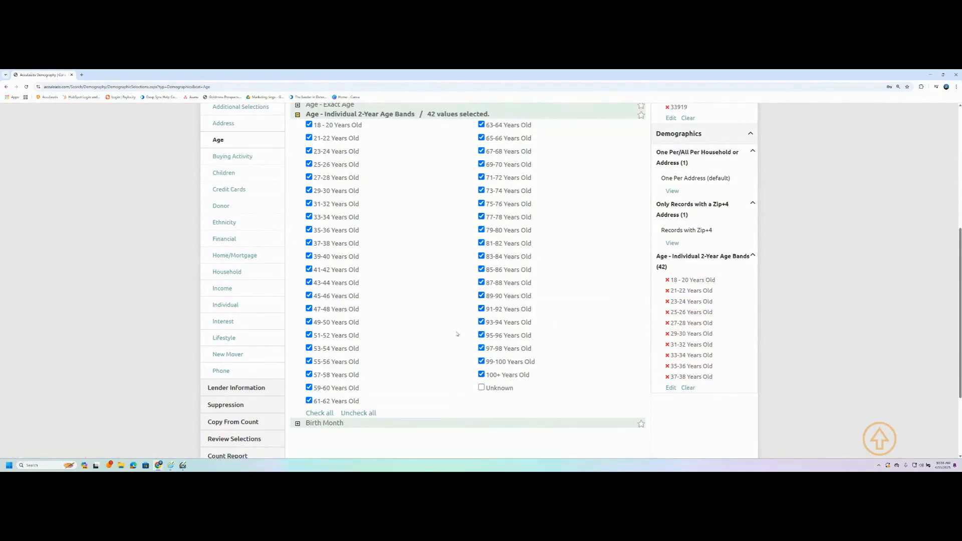
pyautogui.scroll(2, 457, 333)
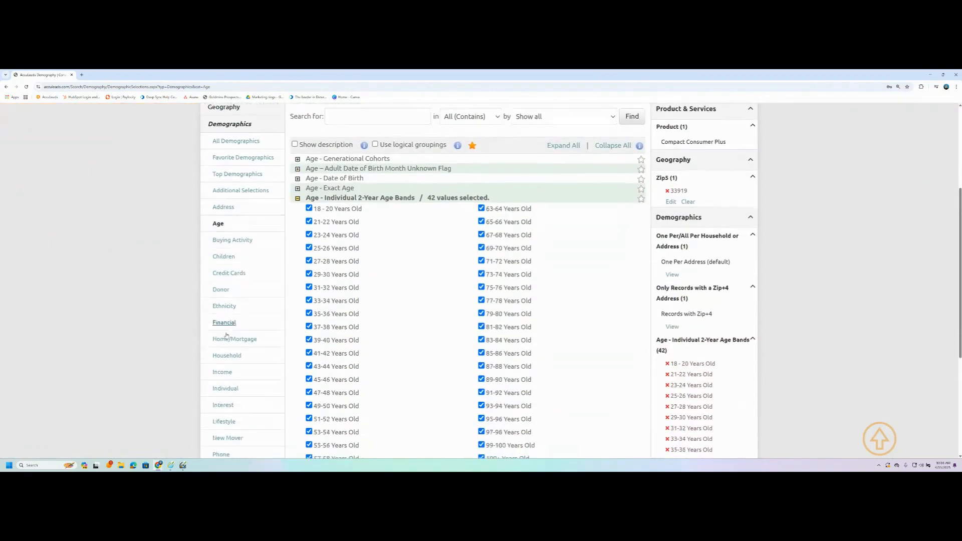
pyautogui.scroll(-2, 225, 335)
pyautogui.scroll(1, 228, 371)
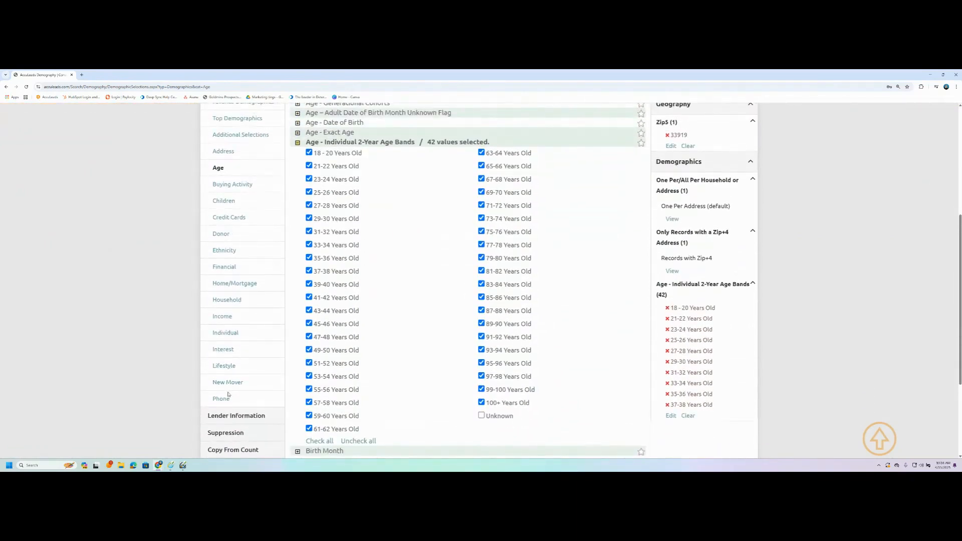
pyautogui.click(223, 319)
# Step: Select income ranges $55,000–$59,999 through $70,000–$74,999 under Income (Range)
pyautogui.scroll(-2, 393, 360)
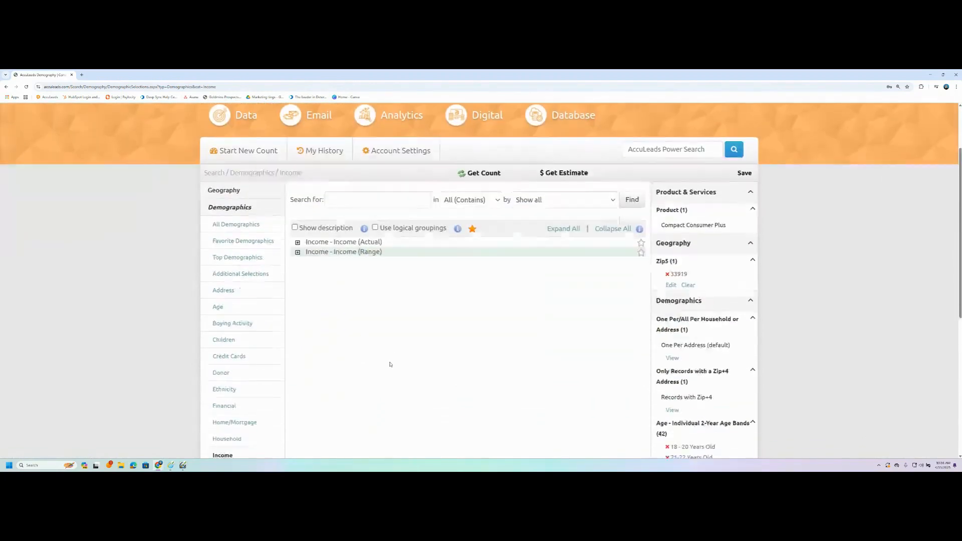
pyautogui.click(298, 252)
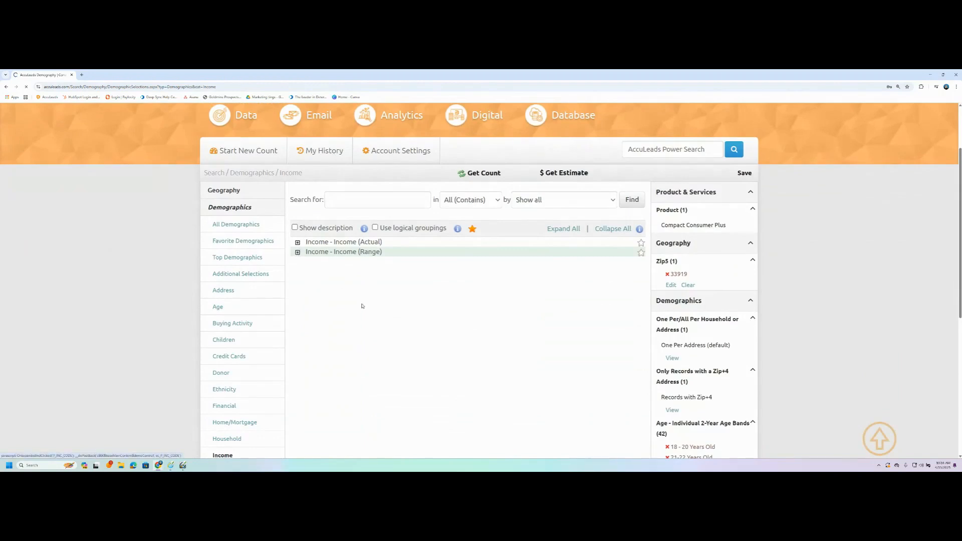
pyautogui.scroll(-2, 381, 325)
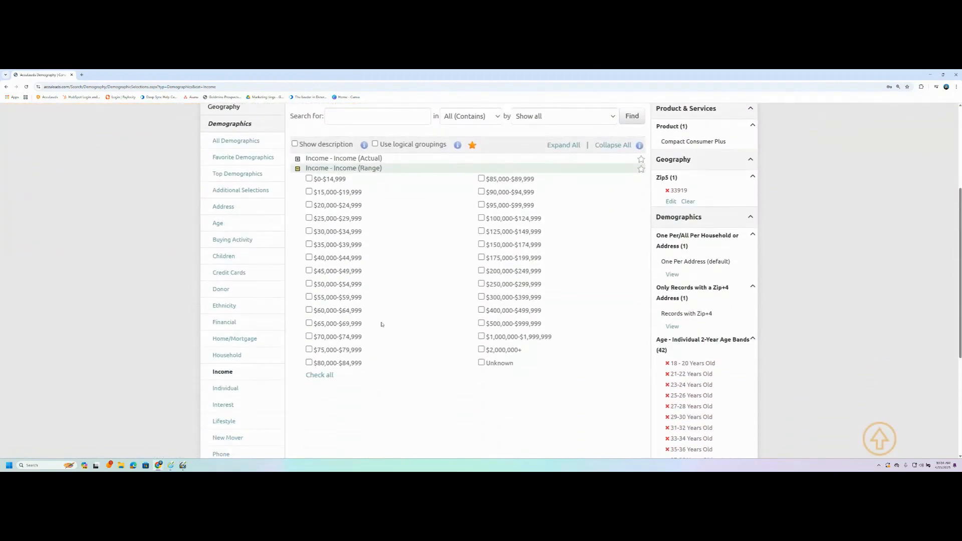
pyautogui.click(309, 296)
pyautogui.click(308, 309)
pyautogui.click(308, 323)
pyautogui.click(309, 336)
# Step: Add ranges $75,000–$79,999 through $95,000–$99,999 and collapse the Income (Range) list
pyautogui.click(309, 349)
pyautogui.click(308, 362)
pyautogui.click(481, 178)
pyautogui.click(481, 191)
pyautogui.click(481, 205)
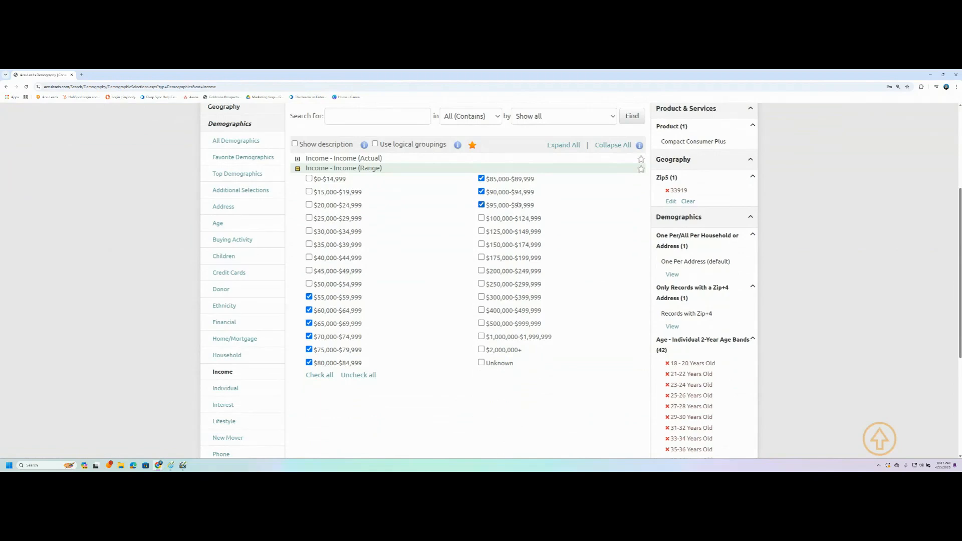
pyautogui.click(297, 170)
pyautogui.scroll(-8, 599, 286)
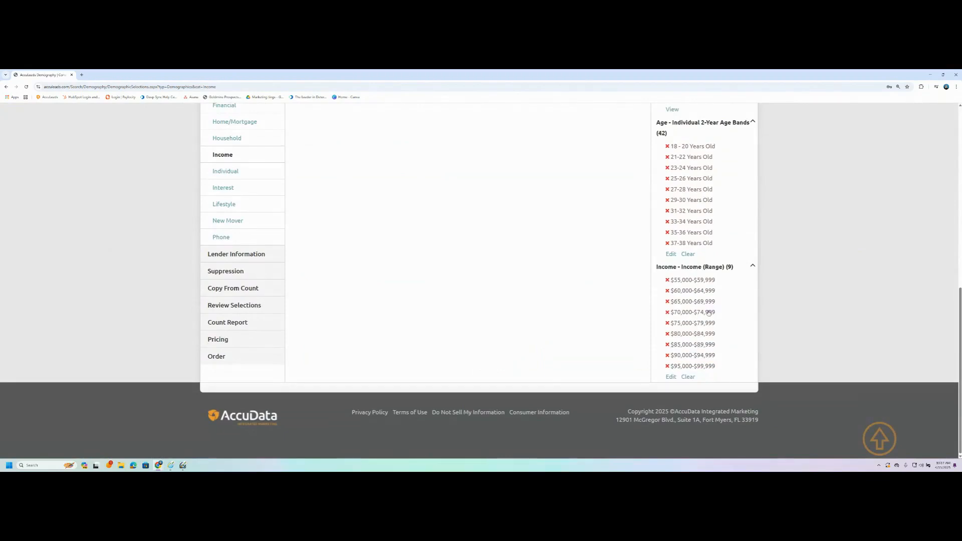
pyautogui.scroll(10, 709, 313)
pyautogui.scroll(-5, 411, 343)
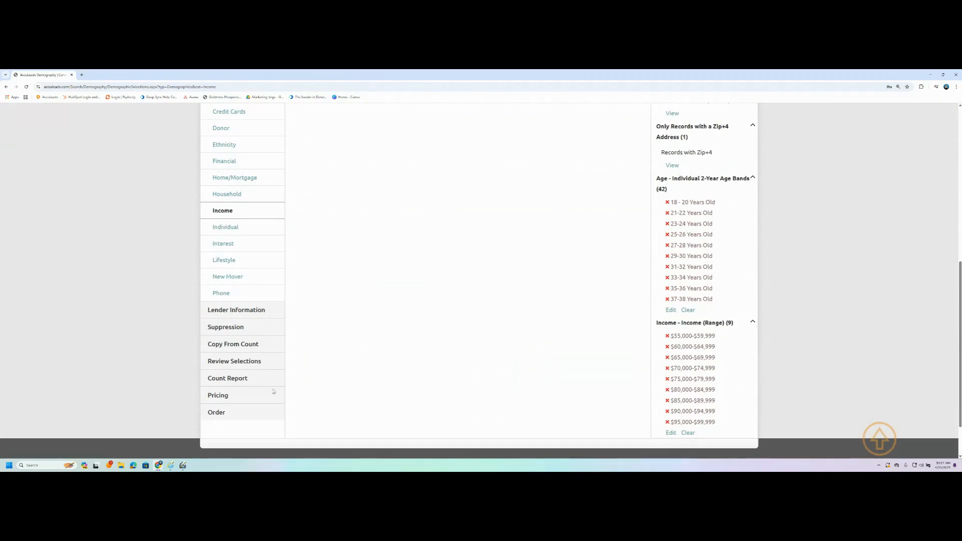
# Step: Review the summary: Compact Consumer Plus, zip 33919, 42 age bands, 9 income ranges
pyautogui.click(225, 363)
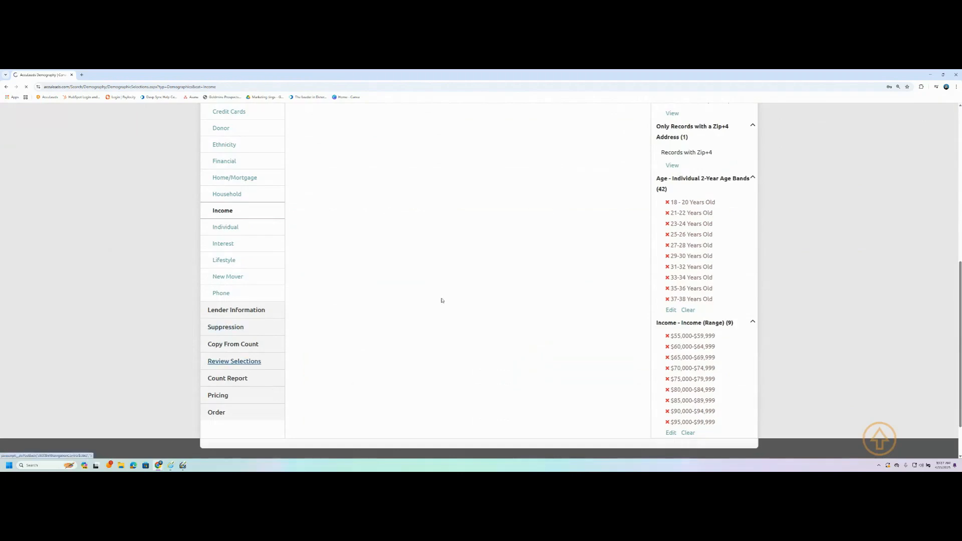
pyautogui.scroll(-2, 358, 268)
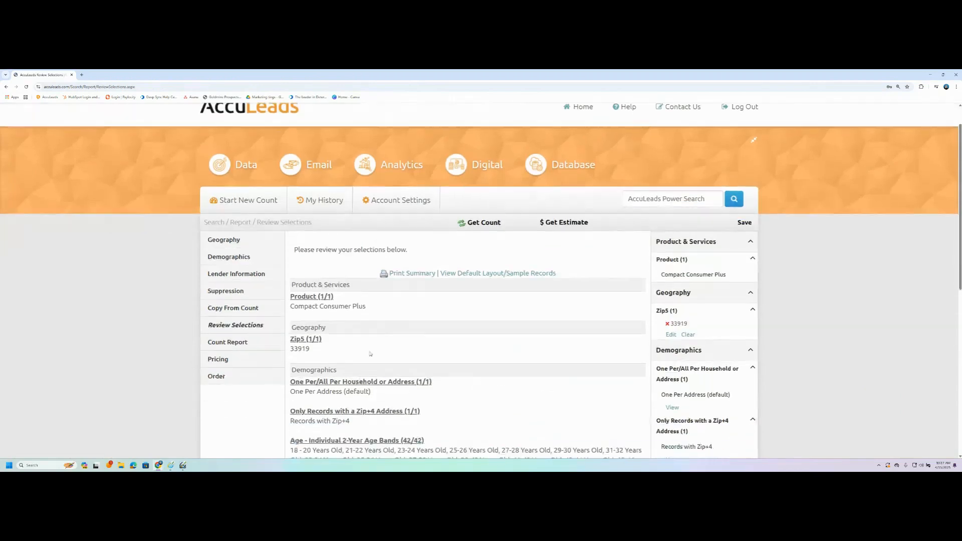
pyautogui.moveTo(380, 262); pyautogui.dragTo(291, 259)
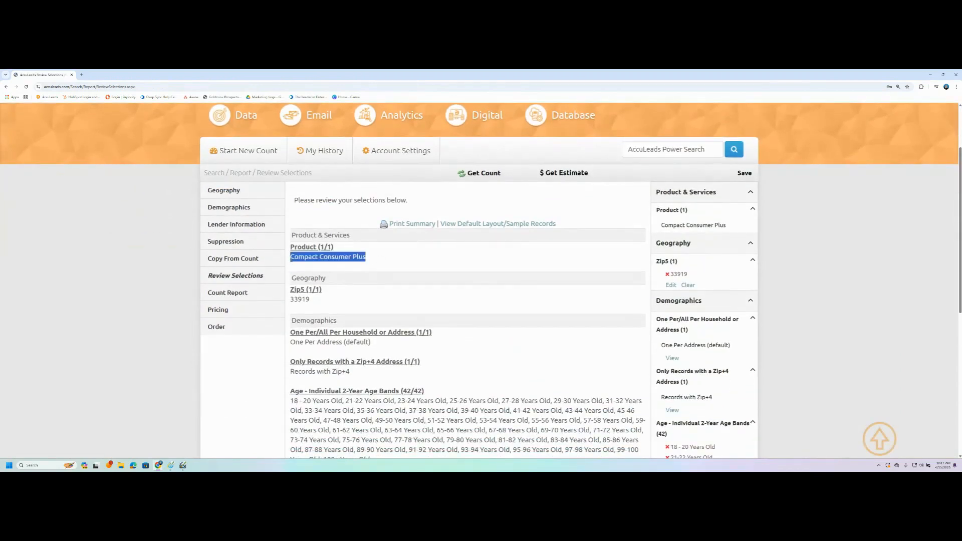
pyautogui.click(394, 301)
pyautogui.scroll(-3, 297, 308)
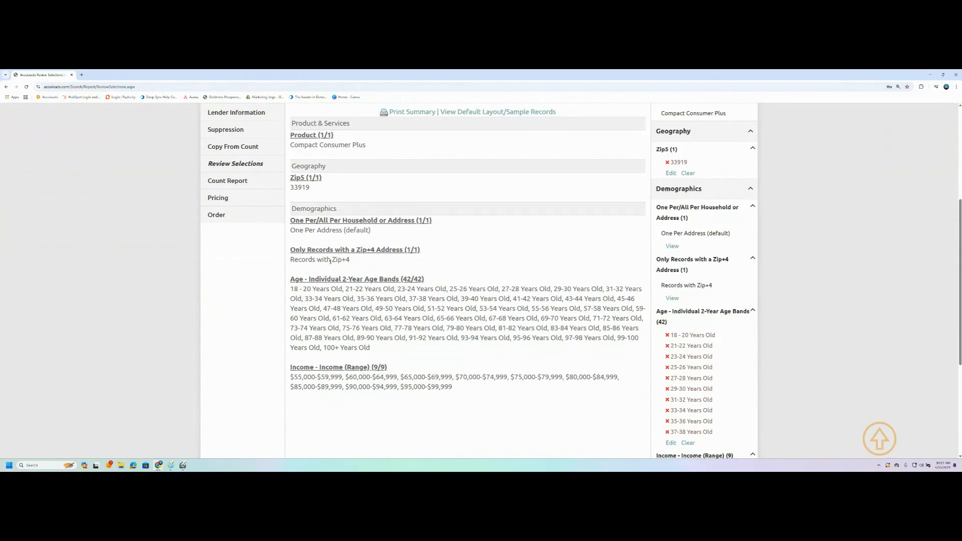
pyautogui.moveTo(289, 282); pyautogui.dragTo(397, 359)
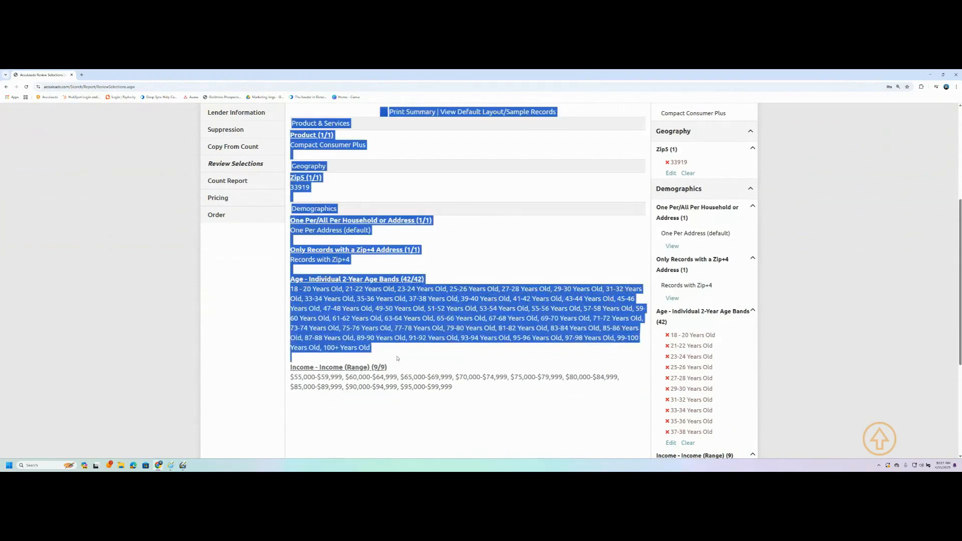
pyautogui.click(397, 359)
pyautogui.scroll(2, 233, 272)
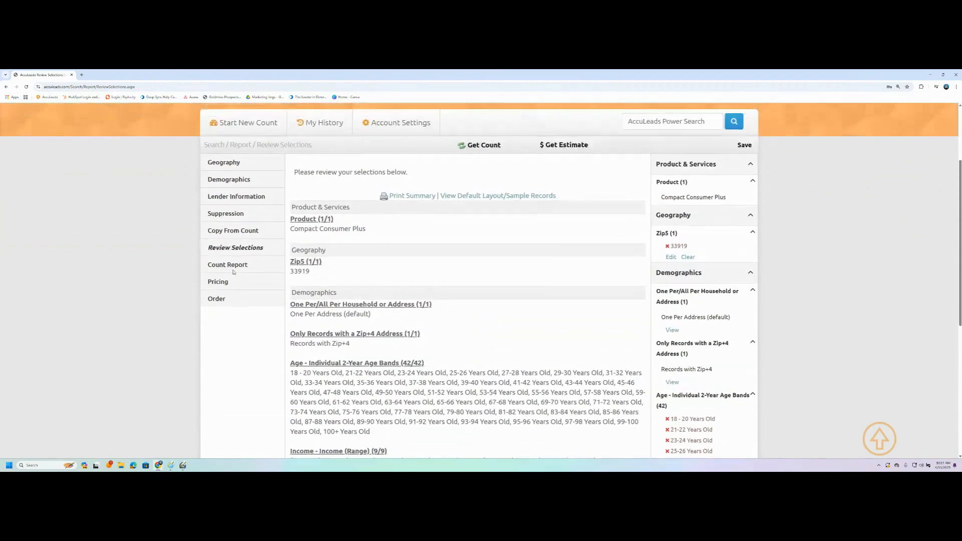
pyautogui.click(234, 268)
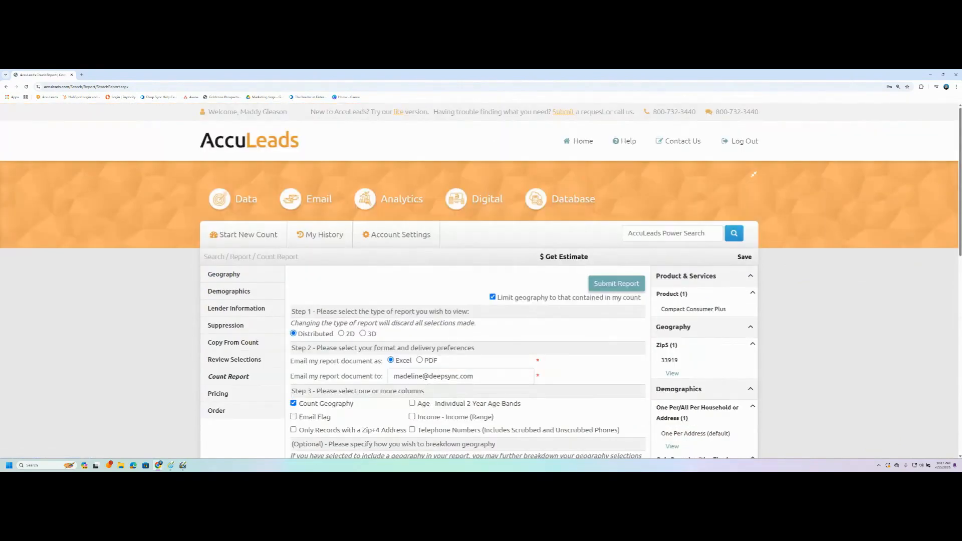
# Step: Keep the Count Report as a Distributed report in Excel format, checking the delivery e-mail
pyautogui.scroll(-2, 404, 362)
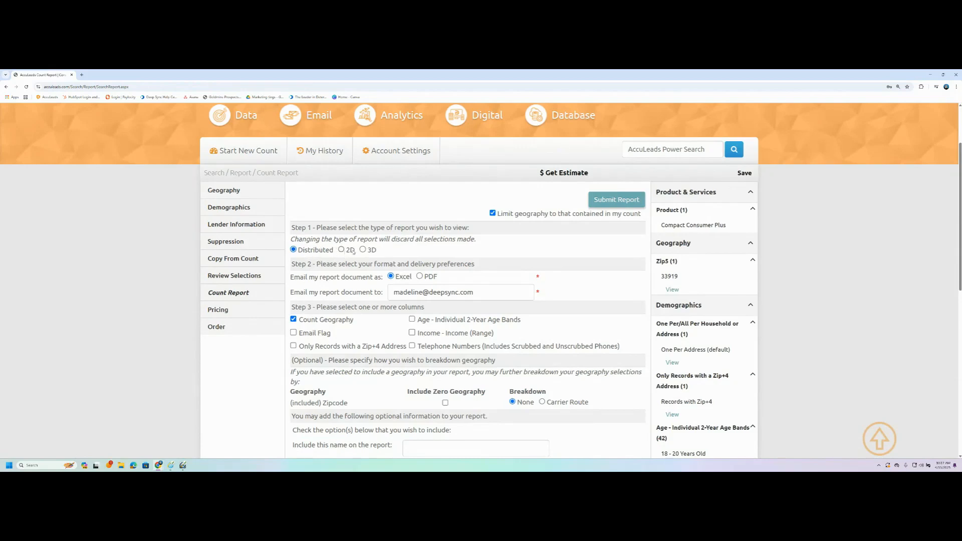
pyautogui.scroll(-1, 420, 222)
pyautogui.click(419, 221)
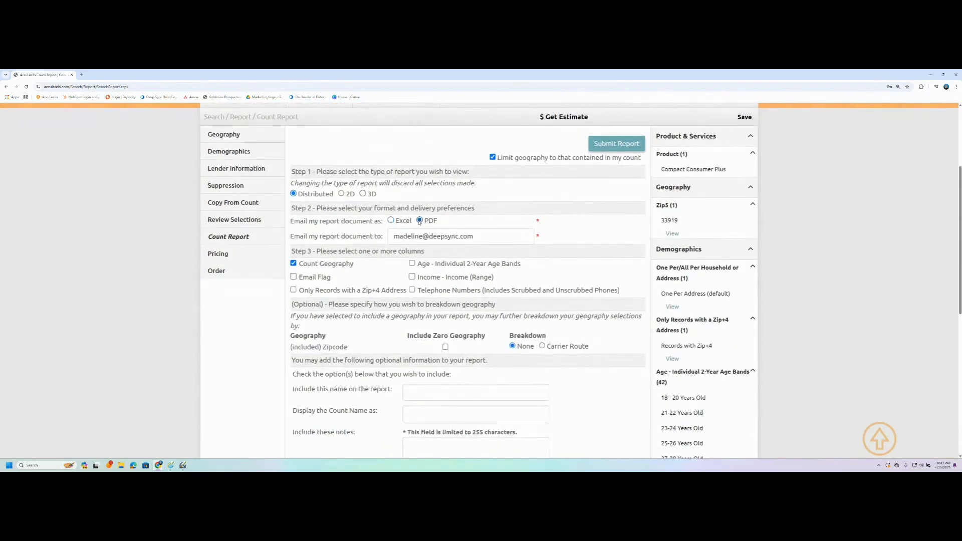
pyautogui.click(391, 221)
pyautogui.moveTo(475, 236); pyautogui.dragTo(386, 239)
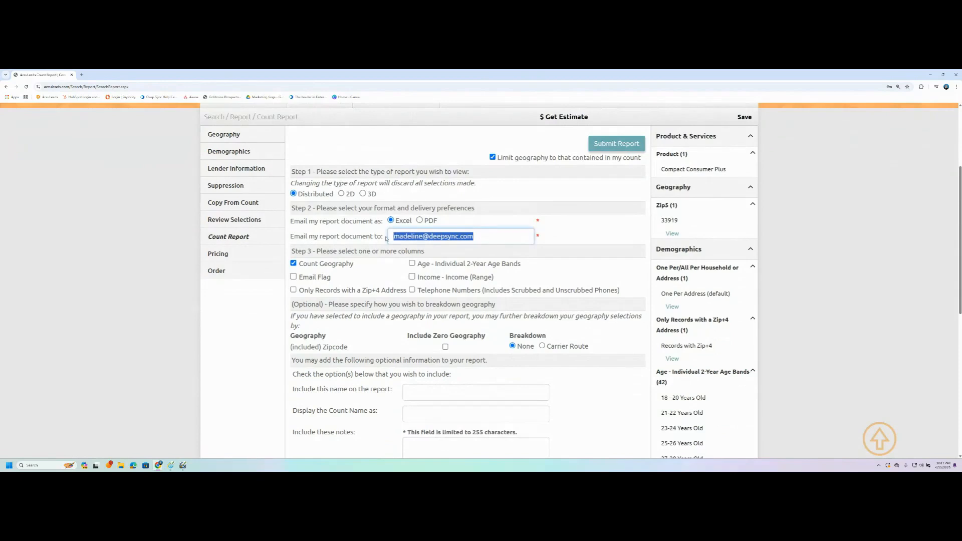
pyautogui.click(380, 279)
pyautogui.scroll(-1, 371, 276)
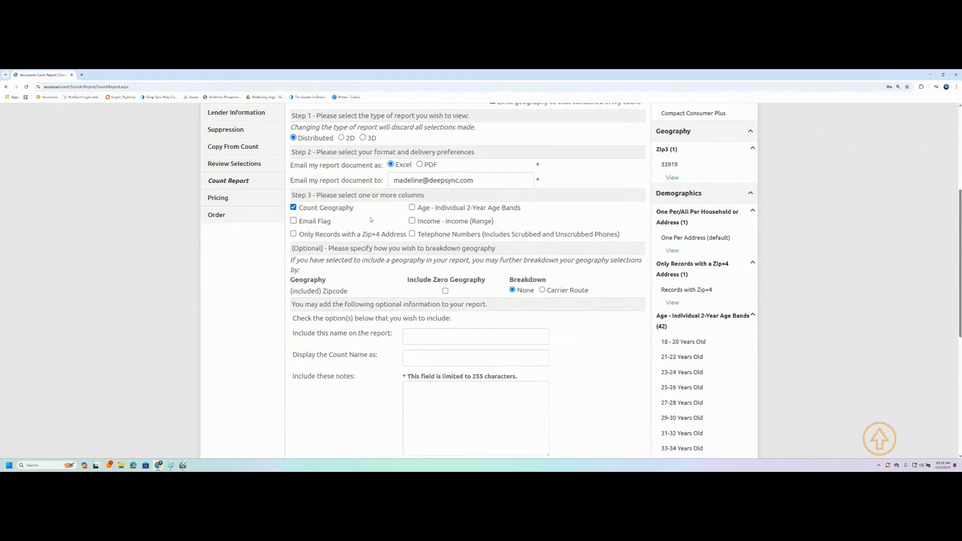
# Step: Add the Age - Individual 2-Year Age Bands and Income - Income (Range) columns
pyautogui.click(412, 207)
pyautogui.click(411, 220)
pyautogui.scroll(-1, 351, 241)
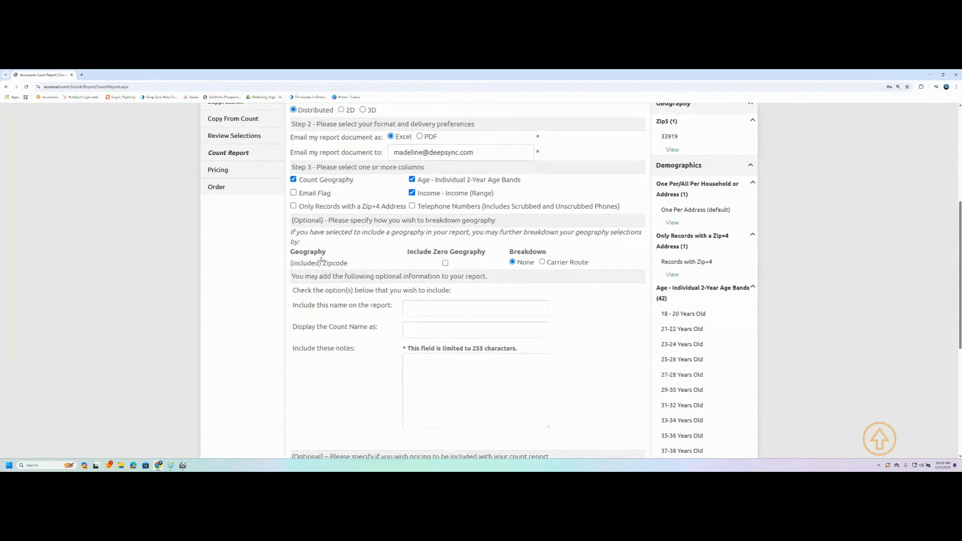
pyautogui.moveTo(354, 262); pyautogui.dragTo(289, 269)
pyautogui.click(354, 263)
# Step: Include zero-count geography and break the geography down by Carrier Route
pyautogui.click(542, 261)
pyautogui.click(512, 261)
pyautogui.click(445, 263)
pyautogui.click(445, 263)
pyautogui.click(444, 263)
pyautogui.click(545, 263)
pyautogui.click(494, 307)
# Step: Name both the report and the count 'AccuLeads Academy'
pyautogui.click(567, 314)
pyautogui.click(529, 311)
pyautogui.write('Accu')
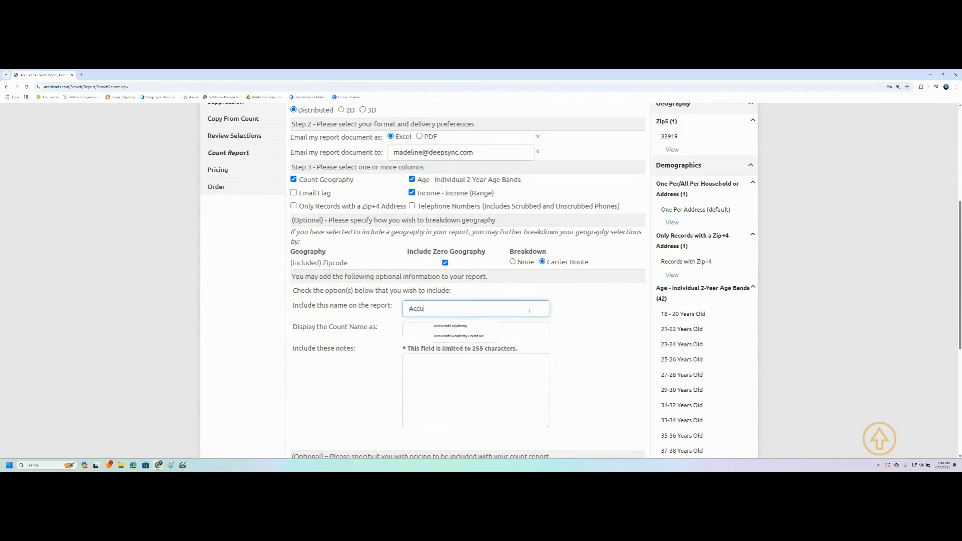
pyautogui.press('Down')
pyautogui.press('Return')
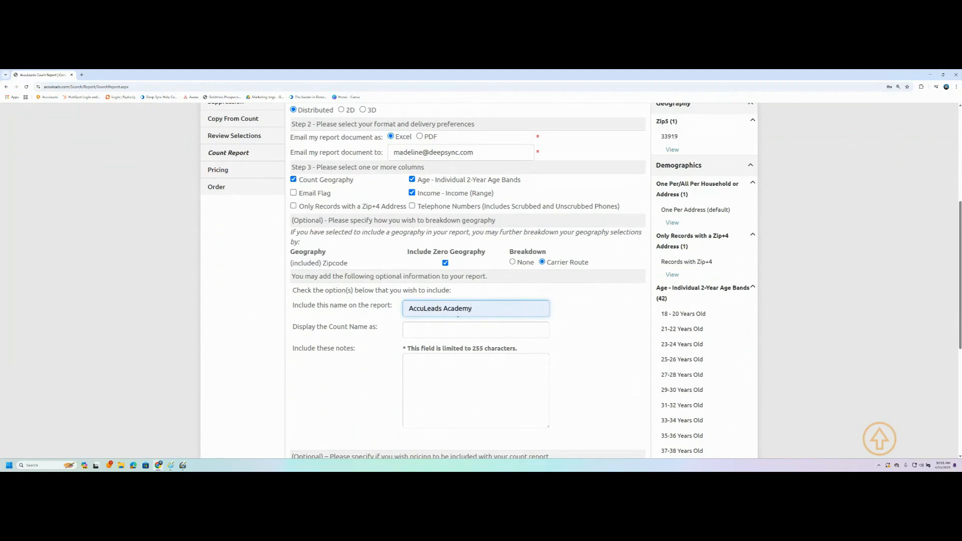
pyautogui.tripleClick(449, 310)
pyautogui.hotkey('ctrl', 'c')
pyautogui.click(411, 331)
pyautogui.hotkey('ctrl', 'v')
pyautogui.click(378, 372)
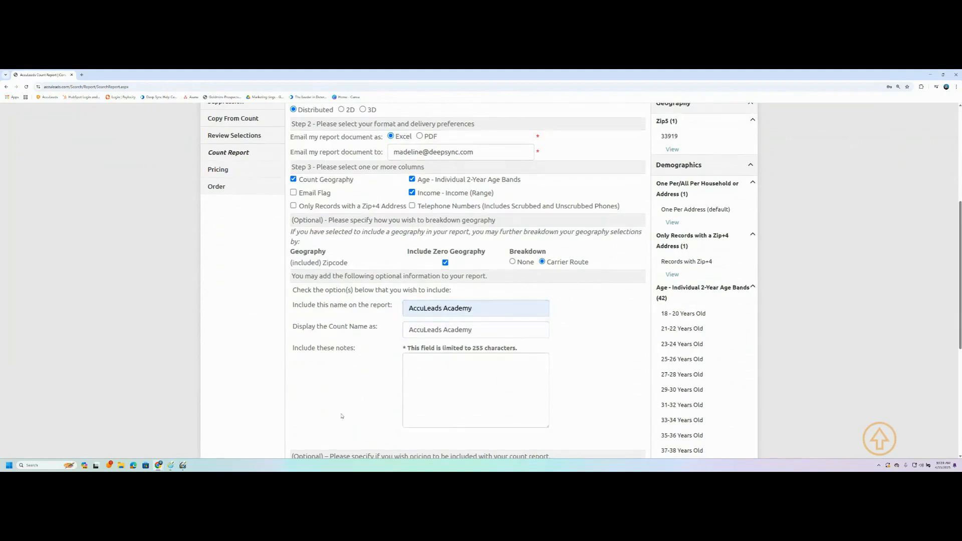
# Step: Leave pricing out of the report e-mail and submit the count report
pyautogui.scroll(-2, 408, 310)
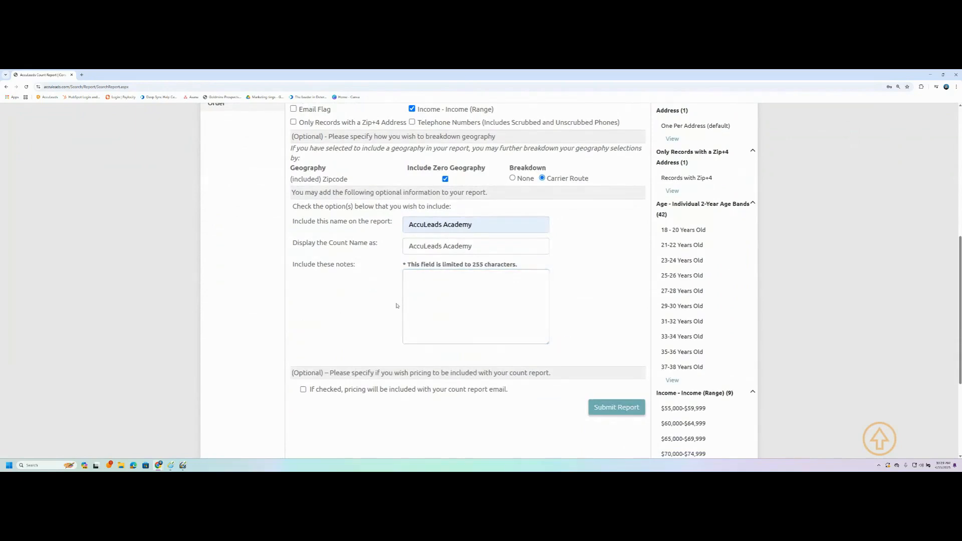
pyautogui.scroll(-1, 385, 325)
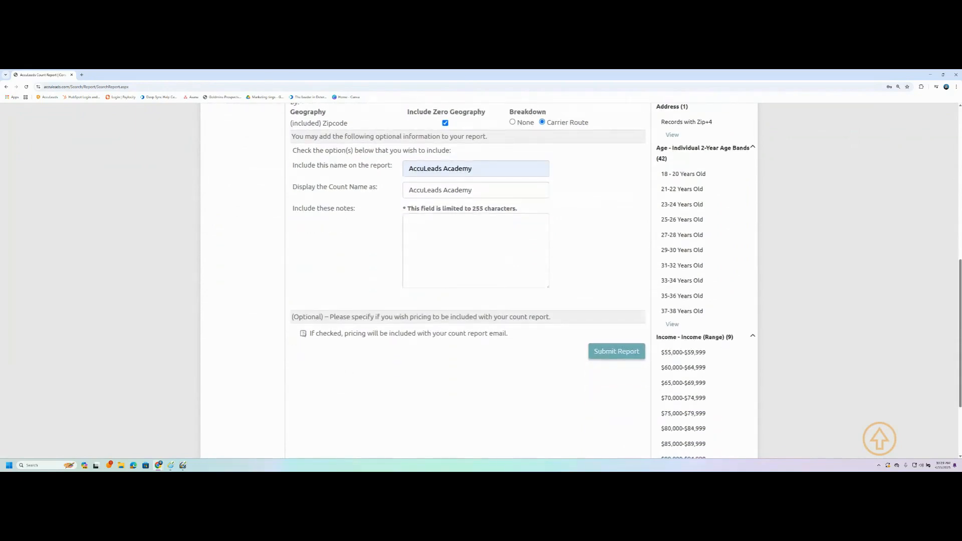
pyautogui.click(303, 333)
pyautogui.click(302, 333)
pyautogui.scroll(5, 306, 293)
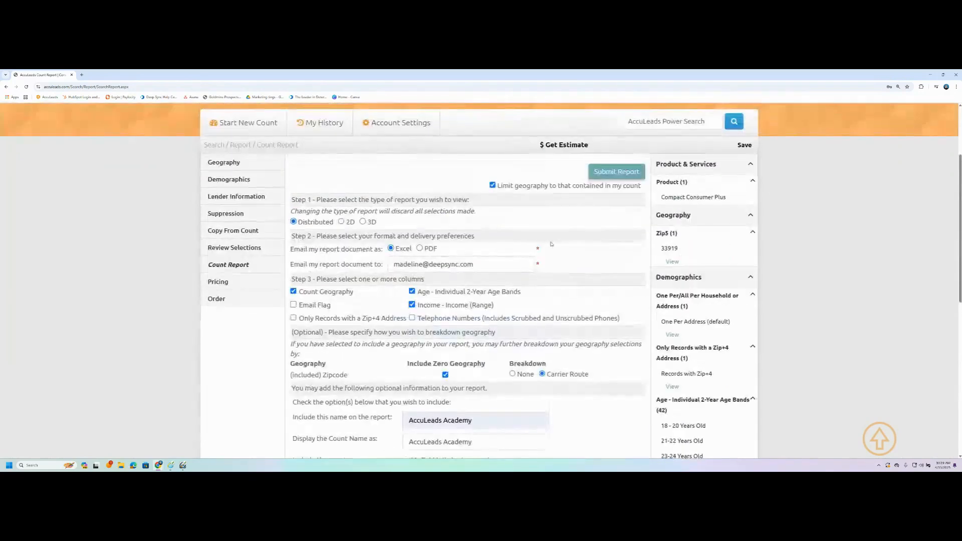
pyautogui.scroll(-4, 423, 311)
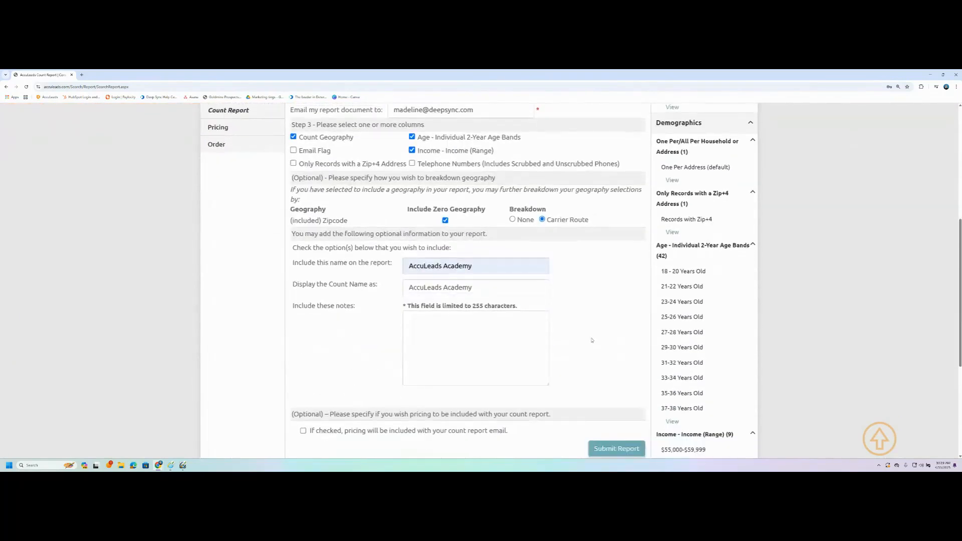
pyautogui.click(617, 380)
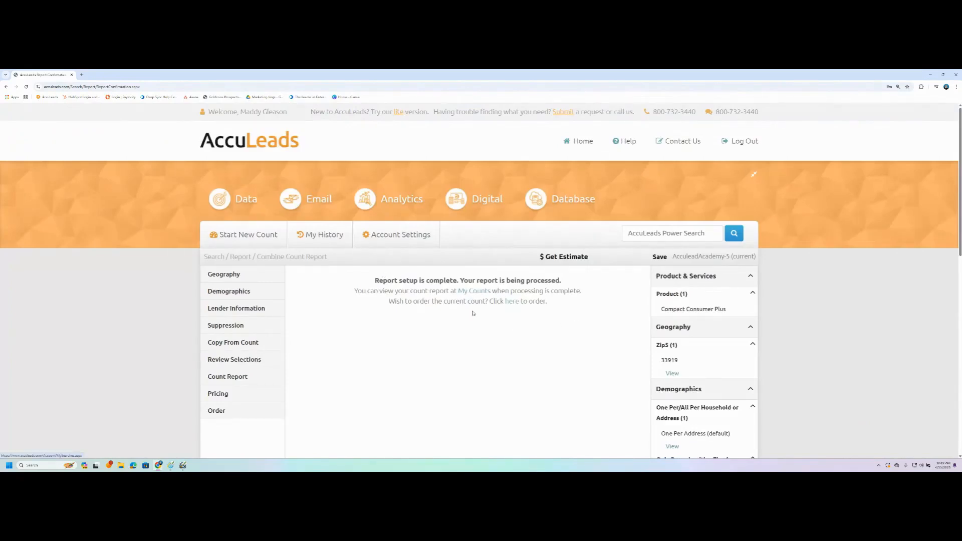
# Step: Go to My Counts, accepting that the current selections will be discarded
pyautogui.moveTo(314, 238)
pyautogui.click(471, 291)
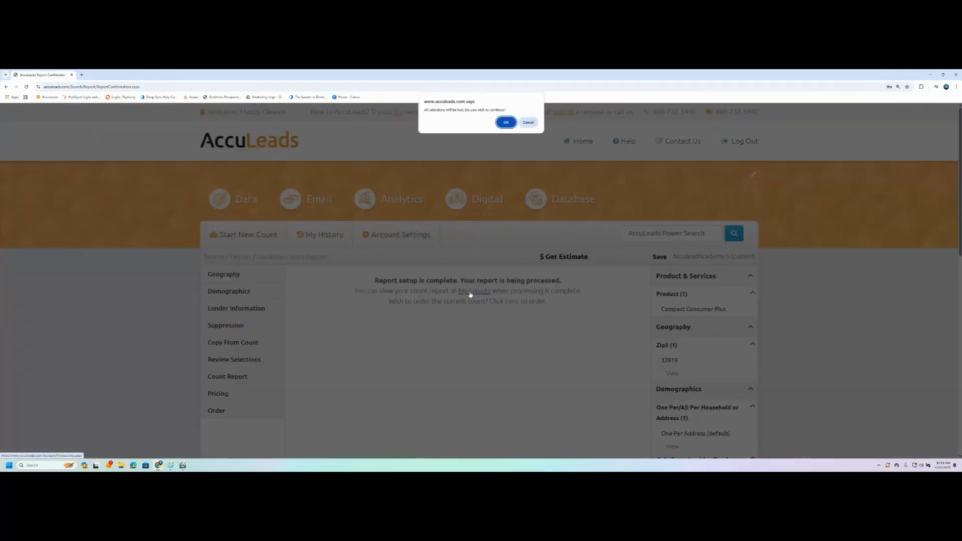
pyautogui.click(503, 123)
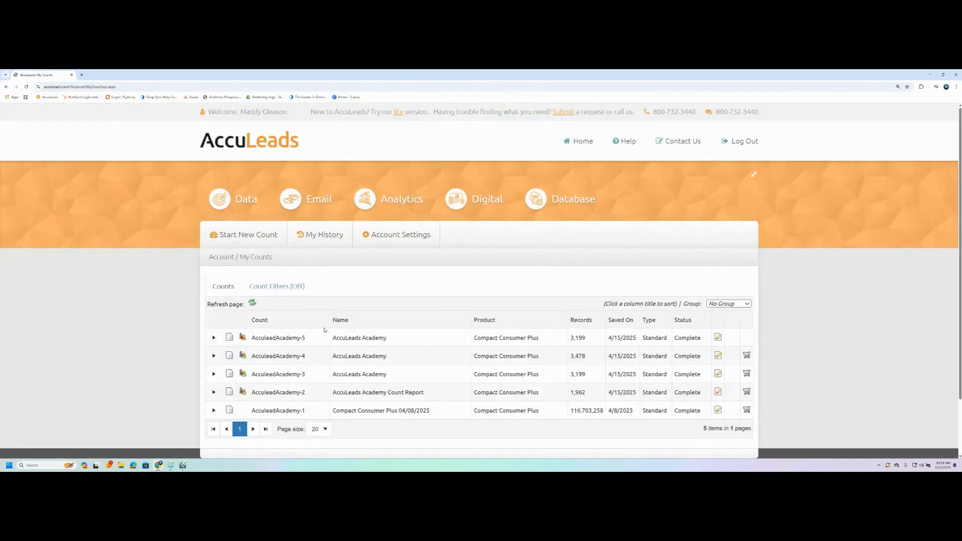
pyautogui.scroll(-1, 341, 371)
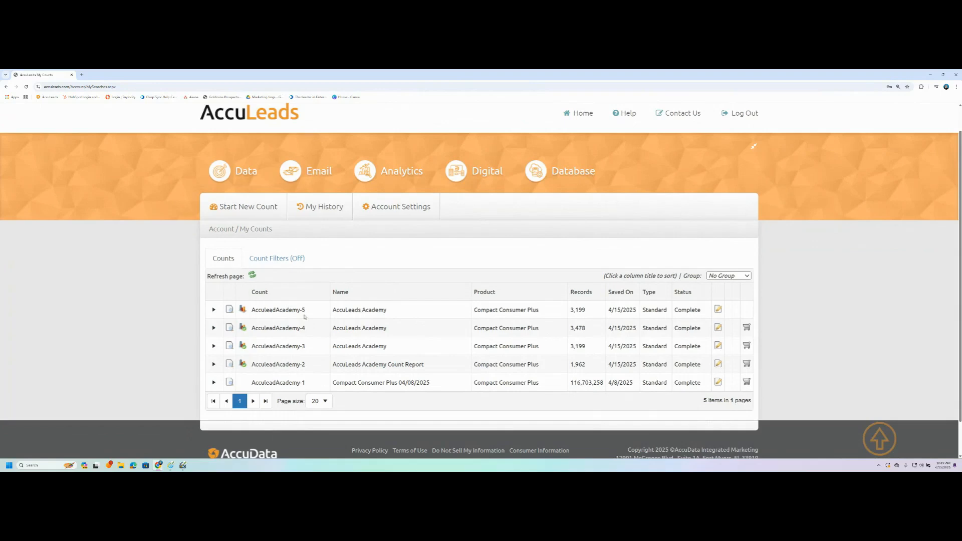
pyautogui.moveTo(305, 309); pyautogui.dragTo(252, 309)
pyautogui.click(316, 311)
pyautogui.click(230, 310)
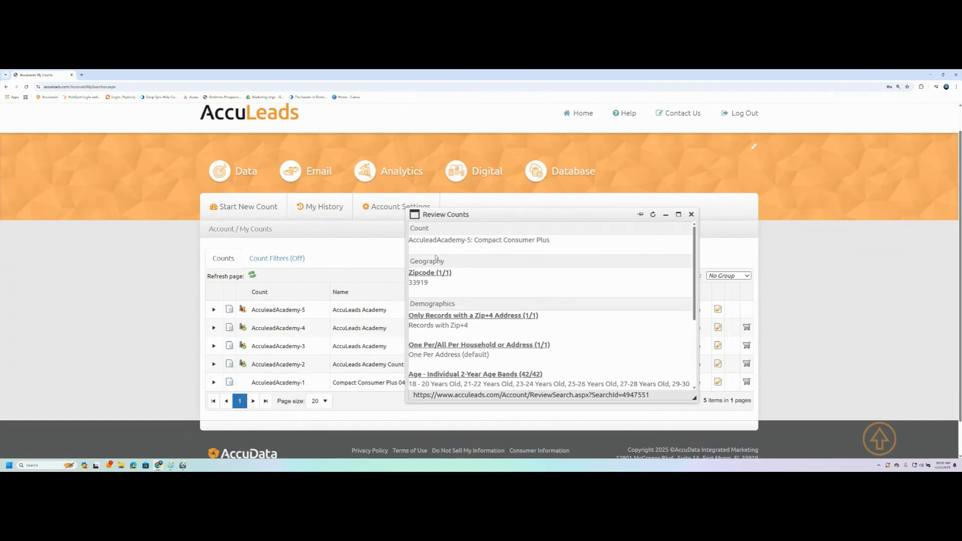
pyautogui.scroll(-3, 426, 281)
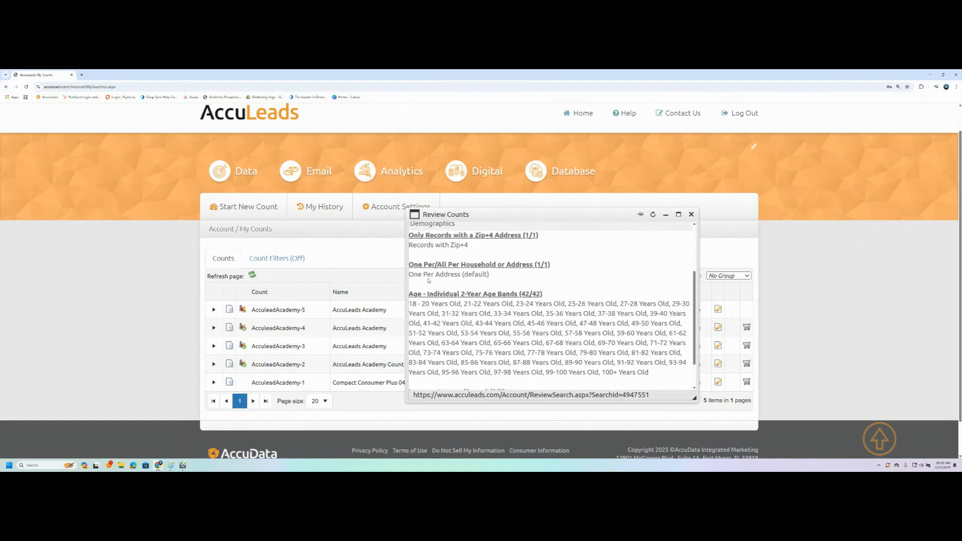
pyautogui.scroll(3, 566, 354)
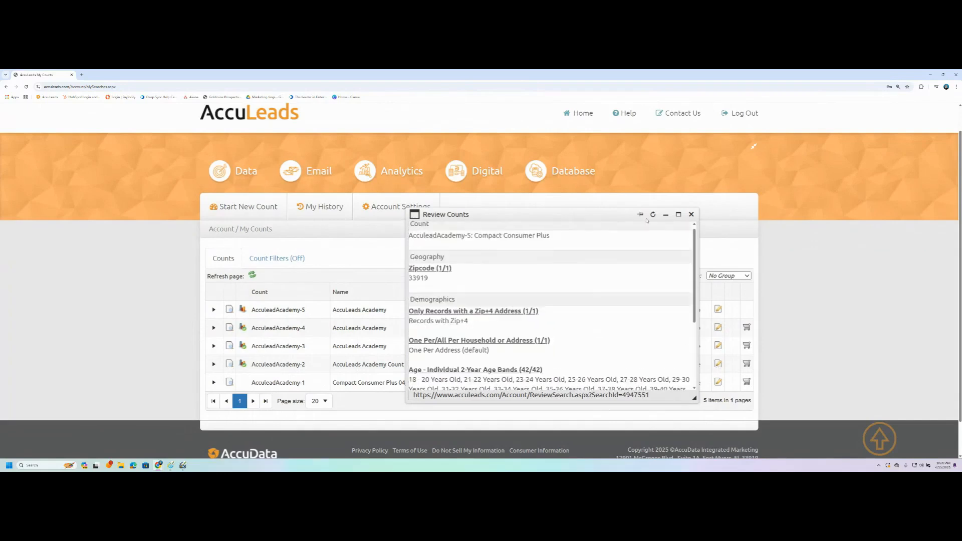
pyautogui.click(690, 214)
pyautogui.click(251, 275)
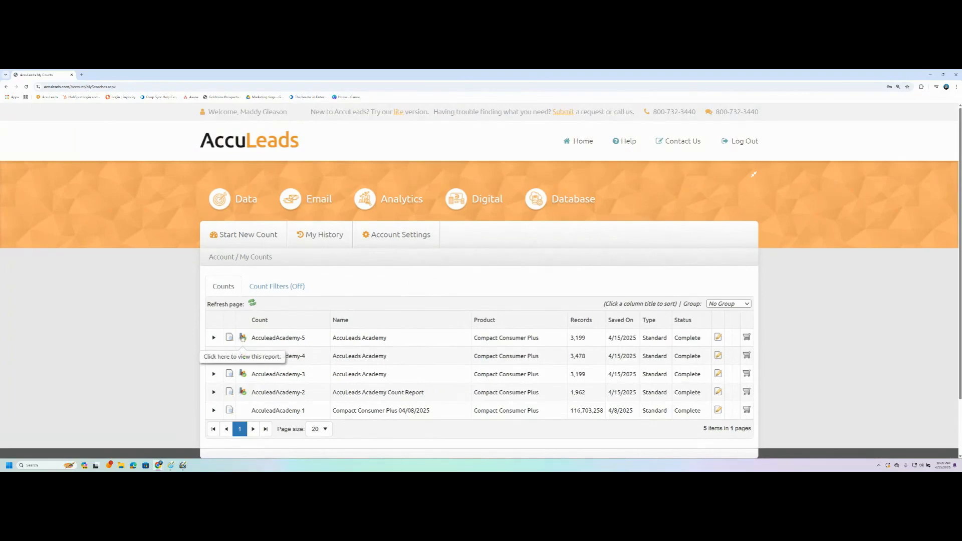
# Step: Open the AcculeadAcademy-5 report full screen and inspect zip 33919's carrier-route counts, e.g. 33919B004
pyautogui.click(242, 337)
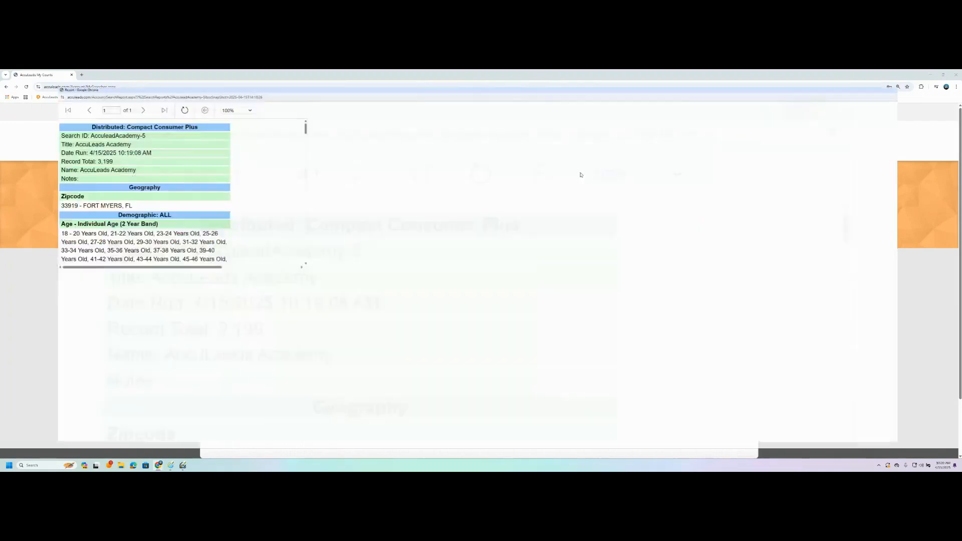
pyautogui.click(577, 171)
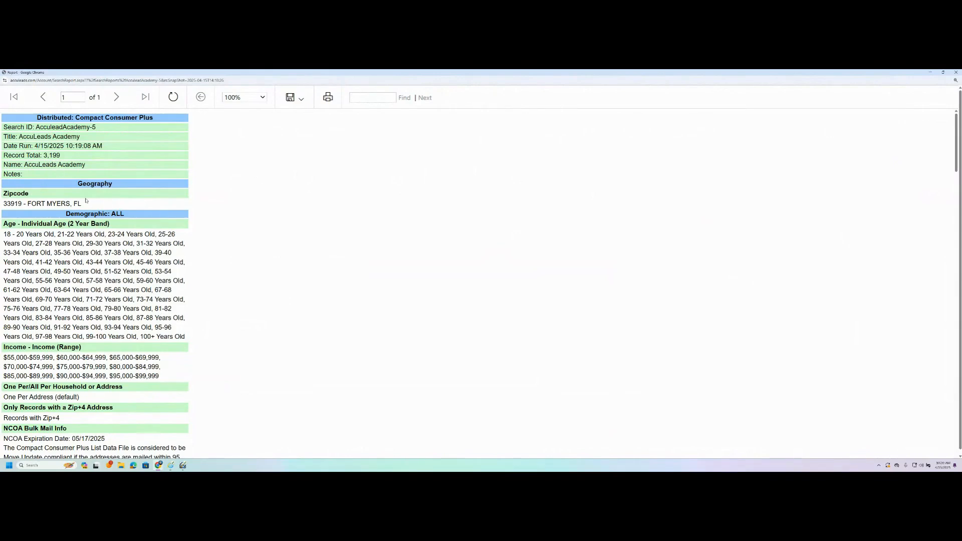
pyautogui.scroll(-1, 57, 310)
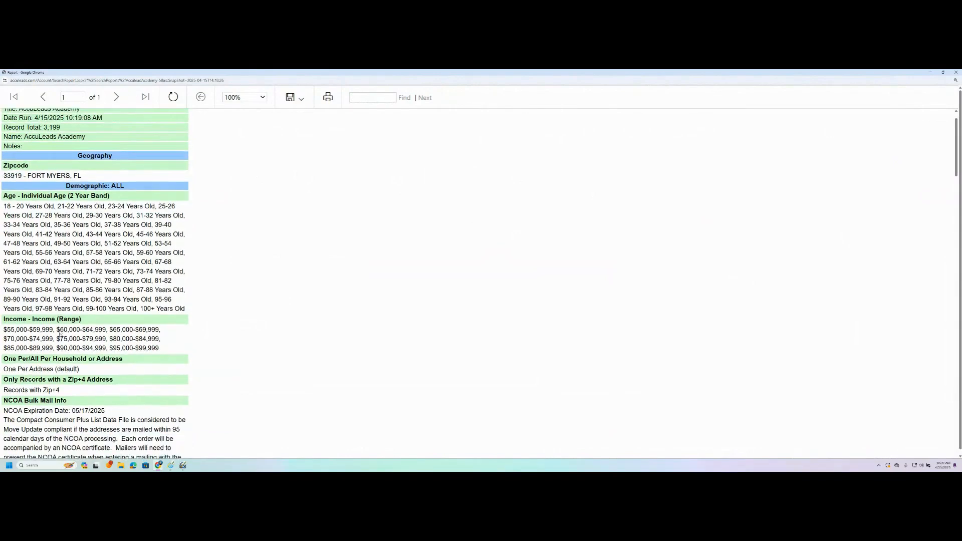
pyautogui.scroll(-4, 95, 383)
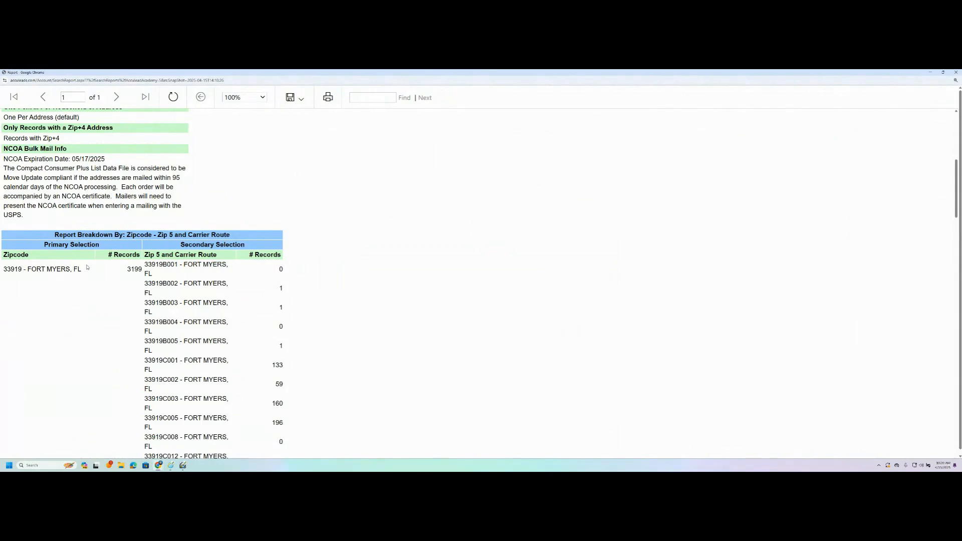
pyautogui.scroll(-2, 151, 266)
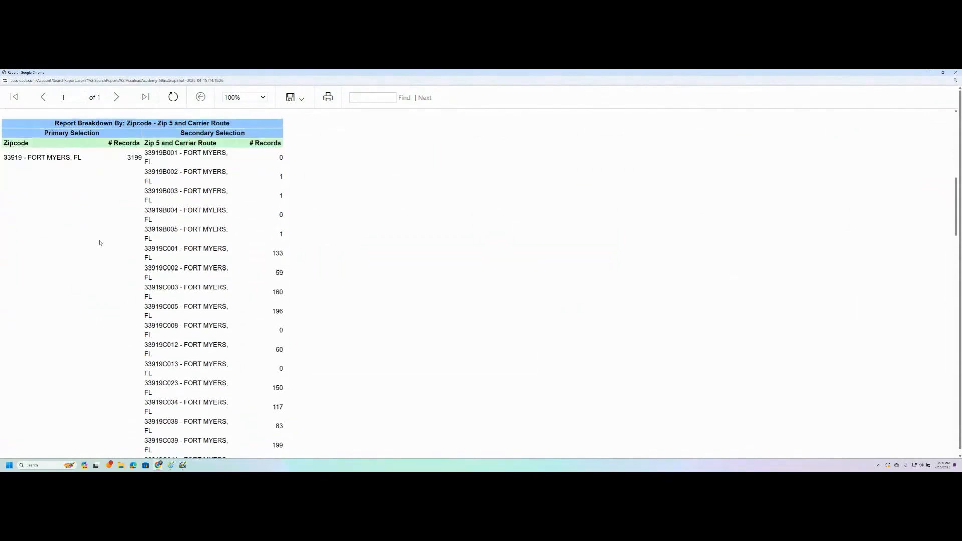
pyautogui.moveTo(285, 214); pyautogui.dragTo(150, 217)
pyautogui.click(162, 218)
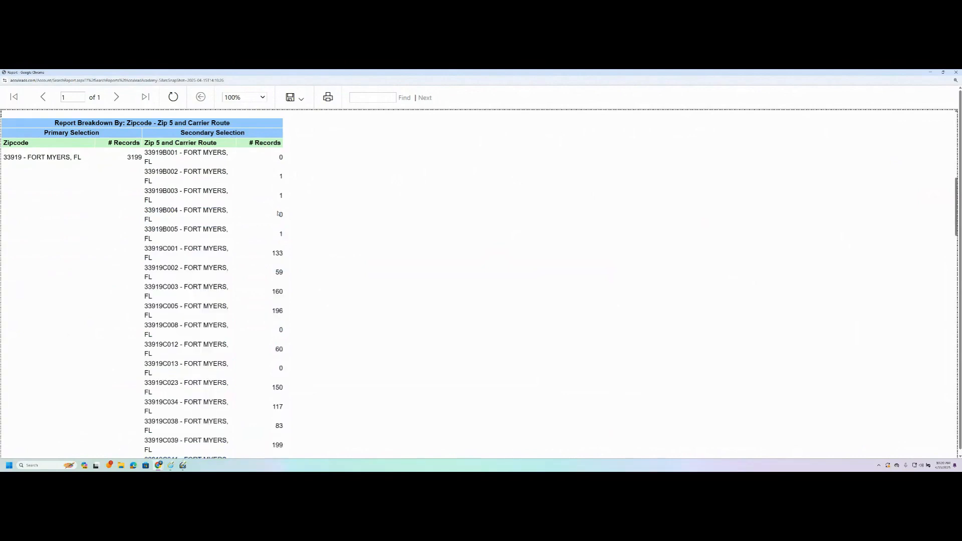
pyautogui.moveTo(283, 216); pyautogui.dragTo(145, 214)
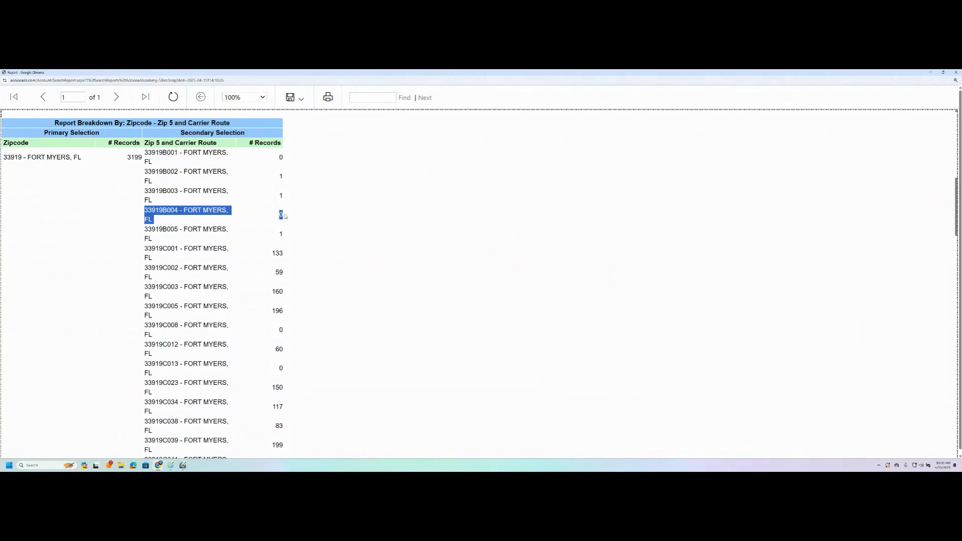
pyautogui.click(319, 176)
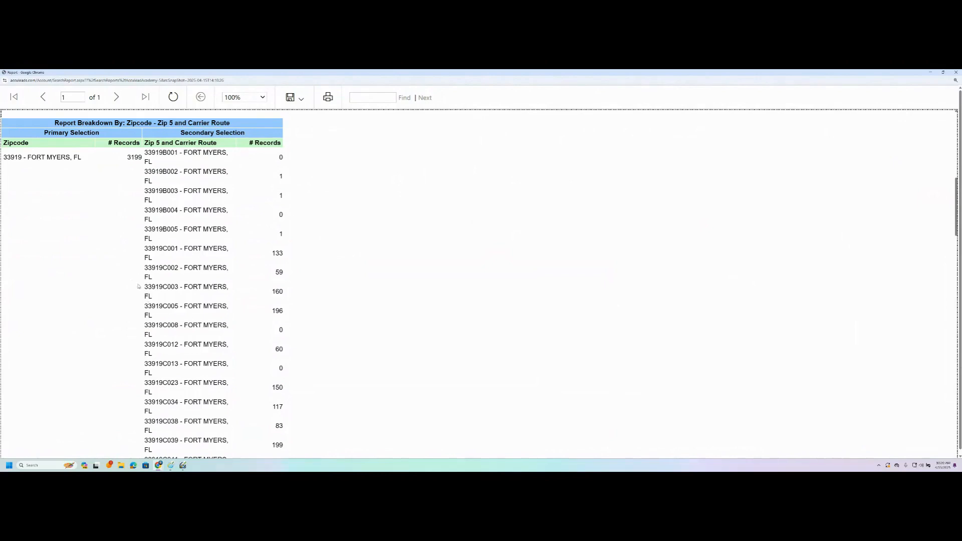
pyautogui.scroll(-6, 128, 279)
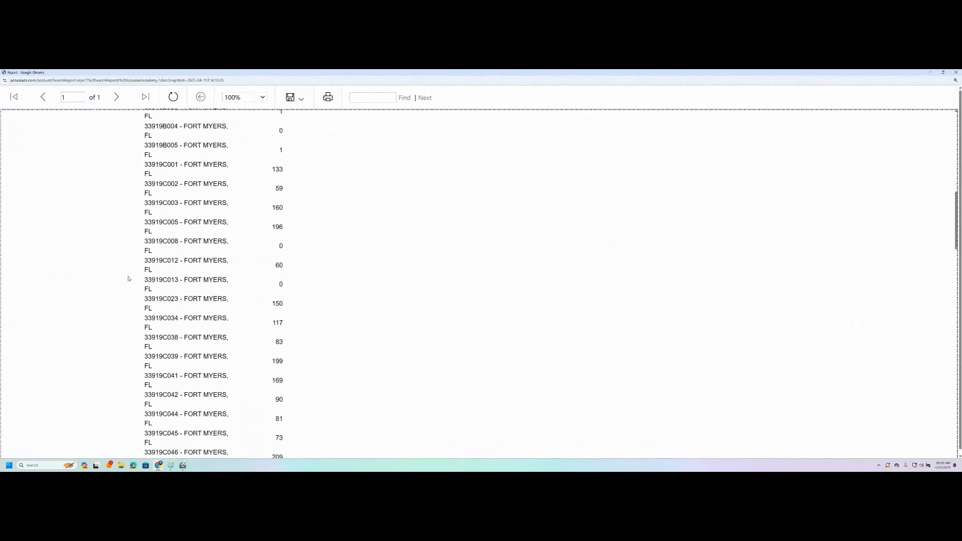
pyautogui.scroll(-15, 128, 279)
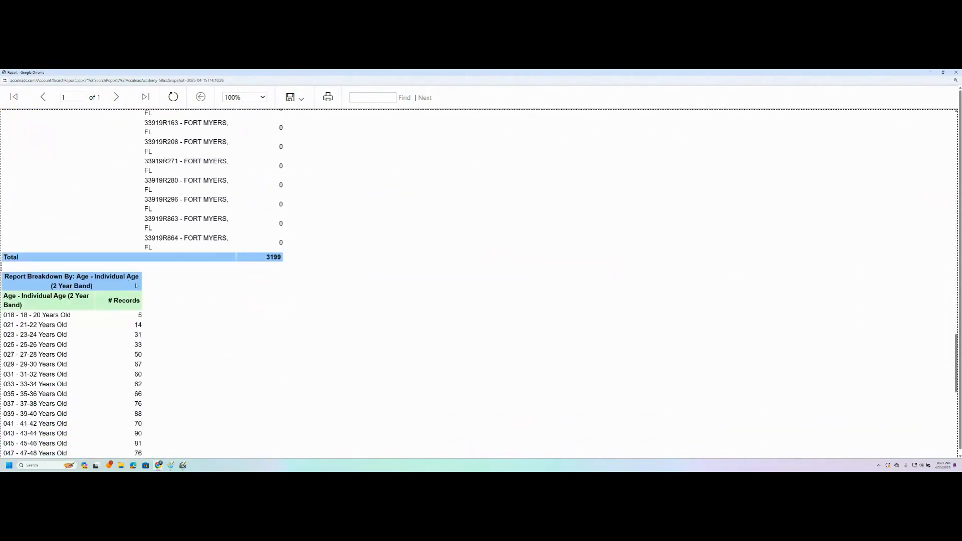
pyautogui.scroll(-2, 241, 318)
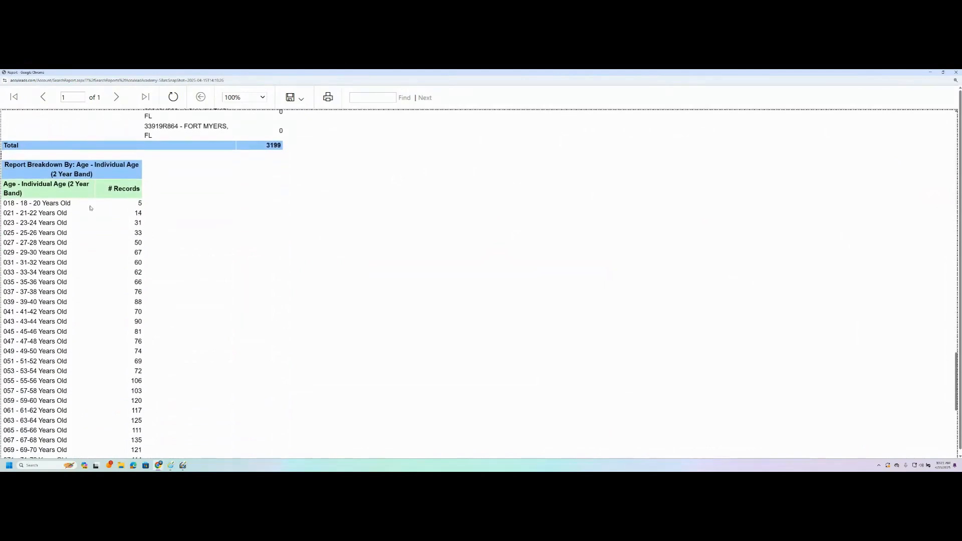
pyautogui.doubleClick(141, 203)
pyautogui.moveTo(20, 203); pyautogui.dragTo(70, 203)
pyautogui.moveTo(140, 202)
pyautogui.mouseDown()
pyautogui.moveTo(140, 454)
pyautogui.moveTo(140, 203)
pyautogui.mouseUp()
pyautogui.click(151, 214)
pyautogui.scroll(-6, 145, 259)
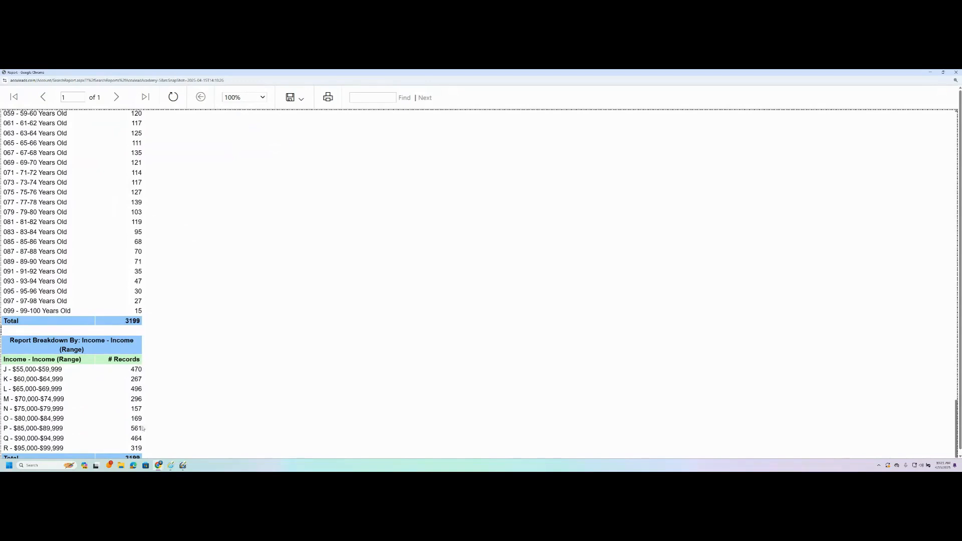
pyautogui.scroll(15, 137, 450)
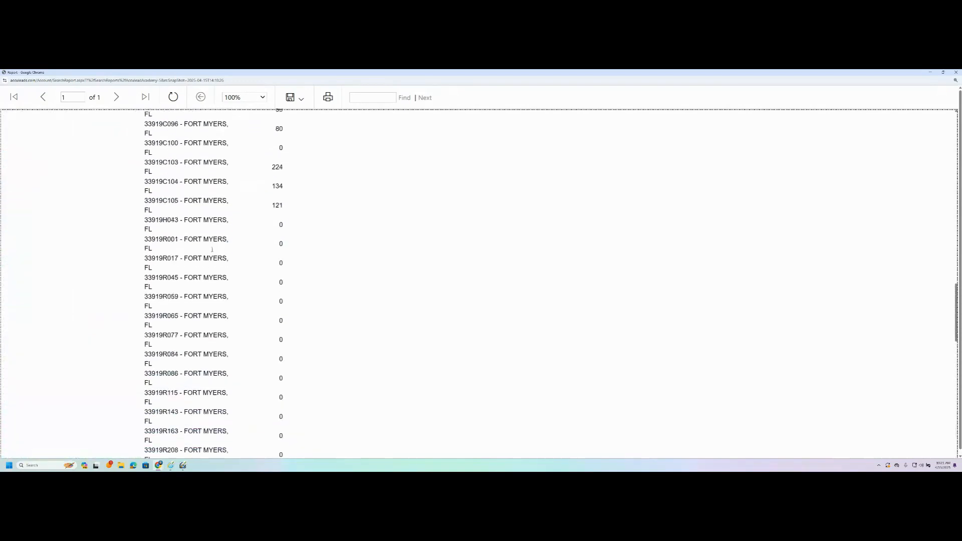
pyautogui.scroll(15, 348, 176)
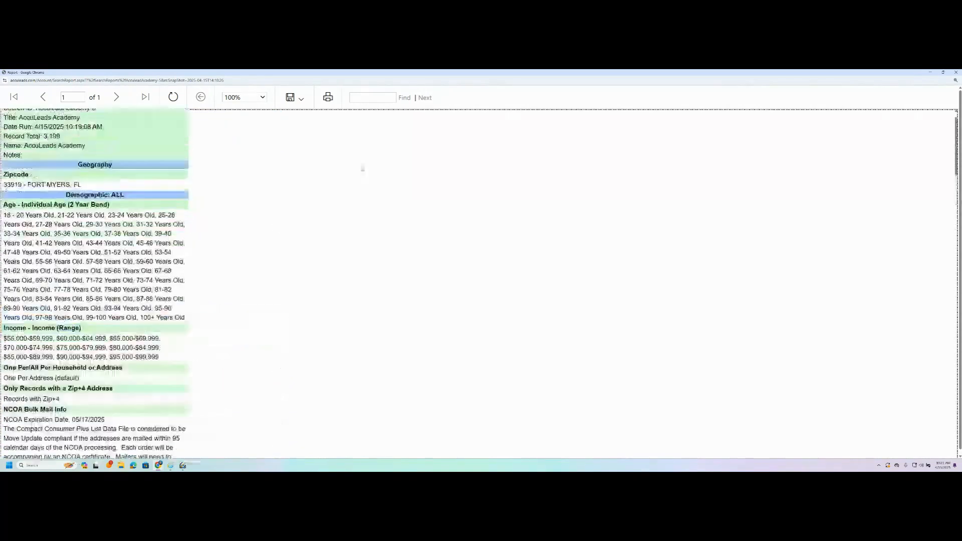
# Step: View the report's export formats without saving, then close the report viewer
pyautogui.click(293, 96)
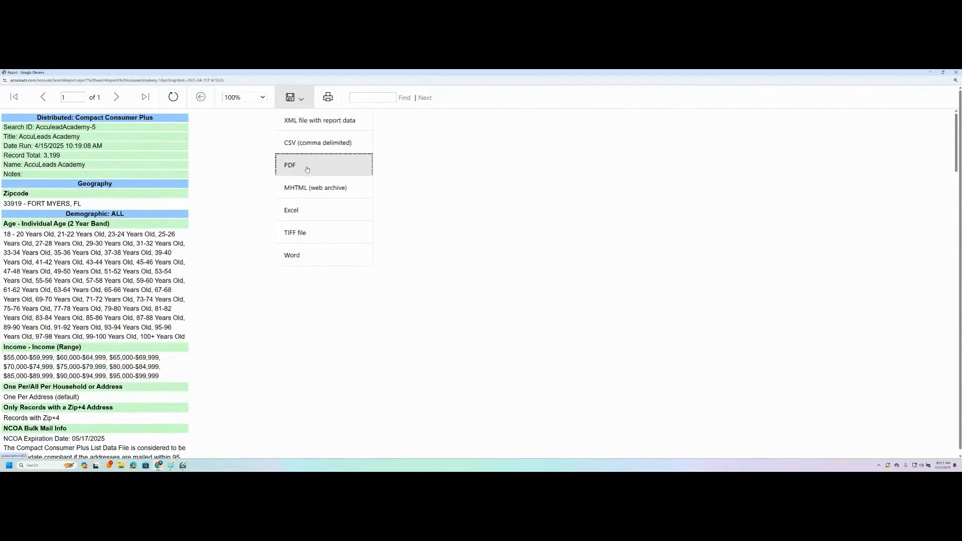
pyautogui.click(462, 154)
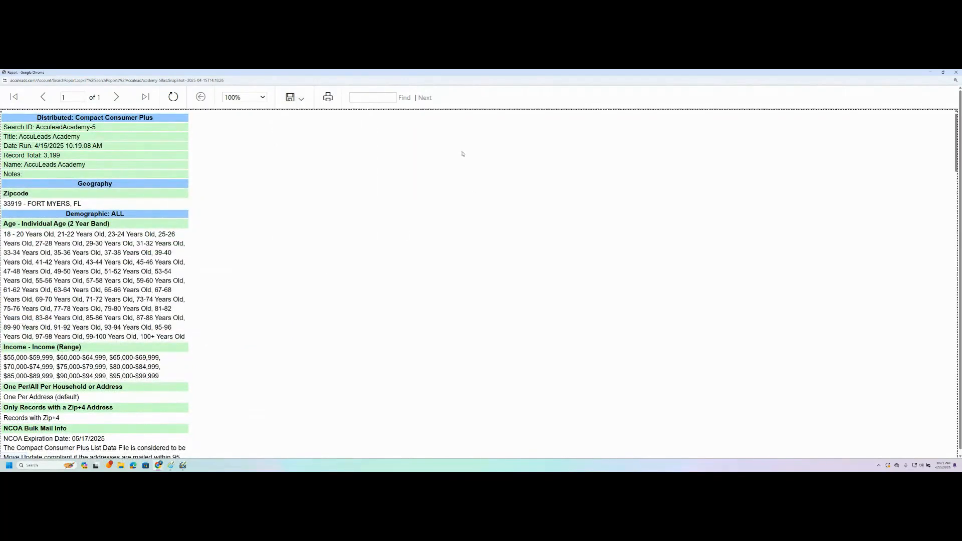
pyautogui.click(955, 73)
pyautogui.scroll(-1, 126, 335)
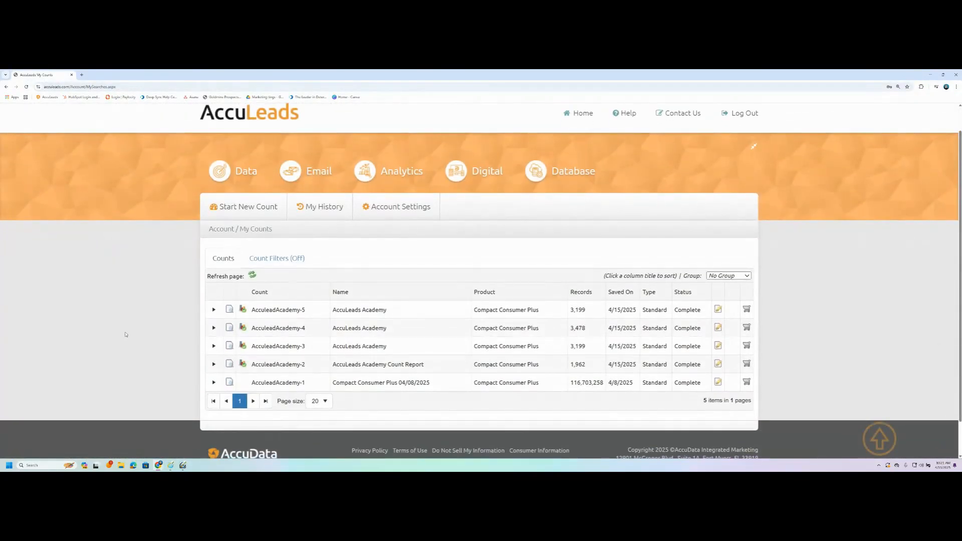